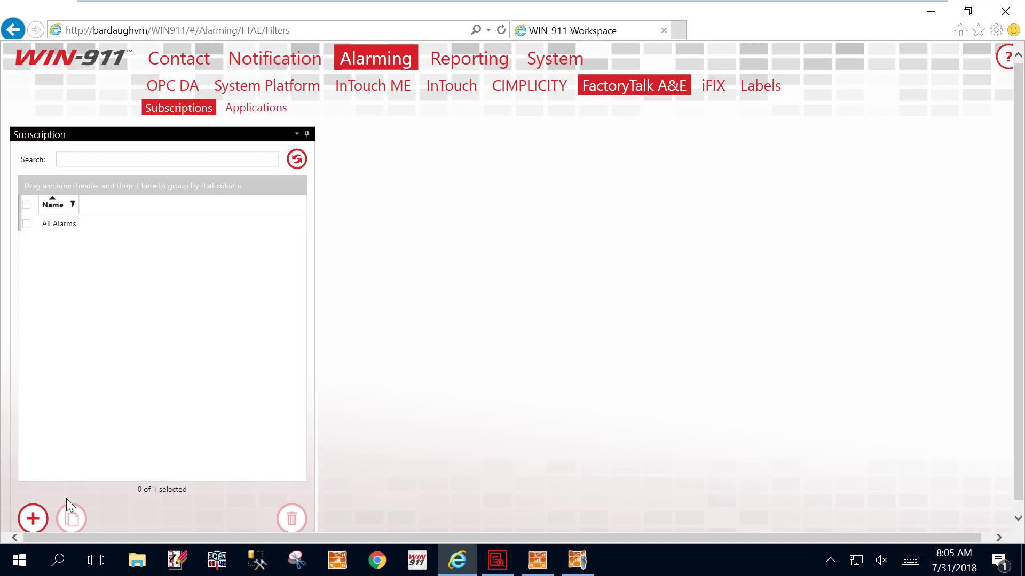
Create and save a subscription named 'Tech' with a Specific Names wild card filter of *Drive*
click(33, 518)
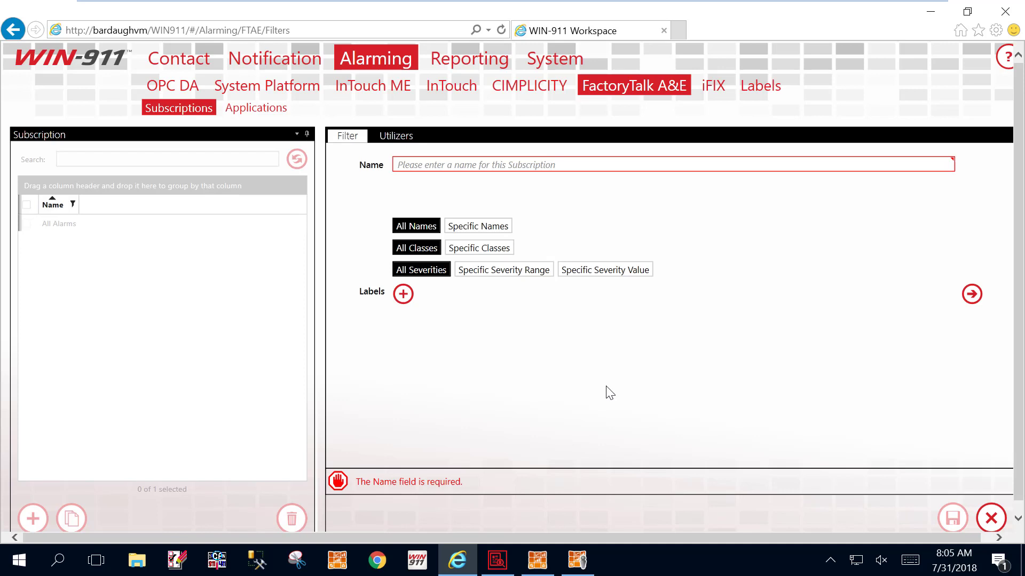
click(421, 165)
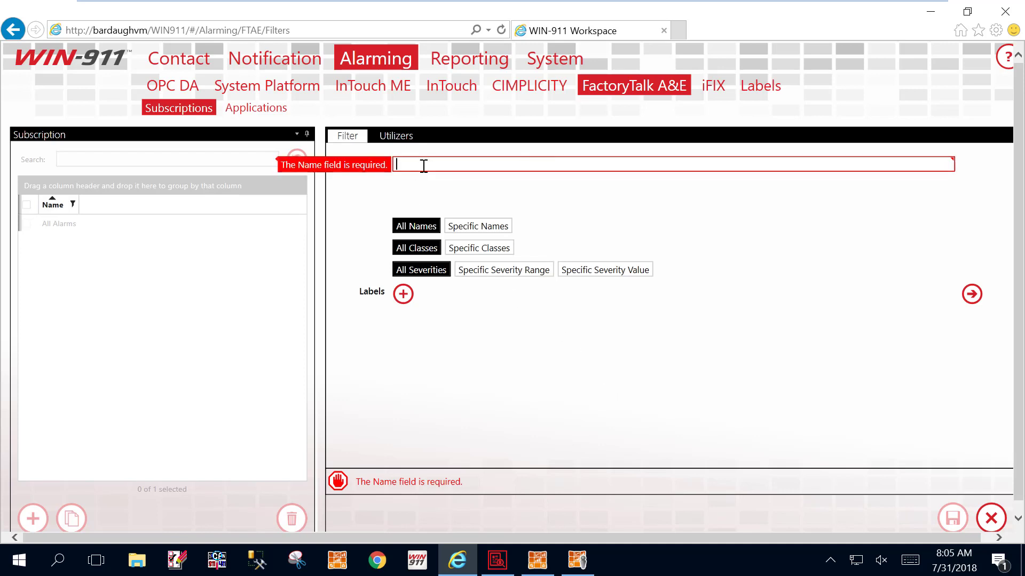
text(Tech)
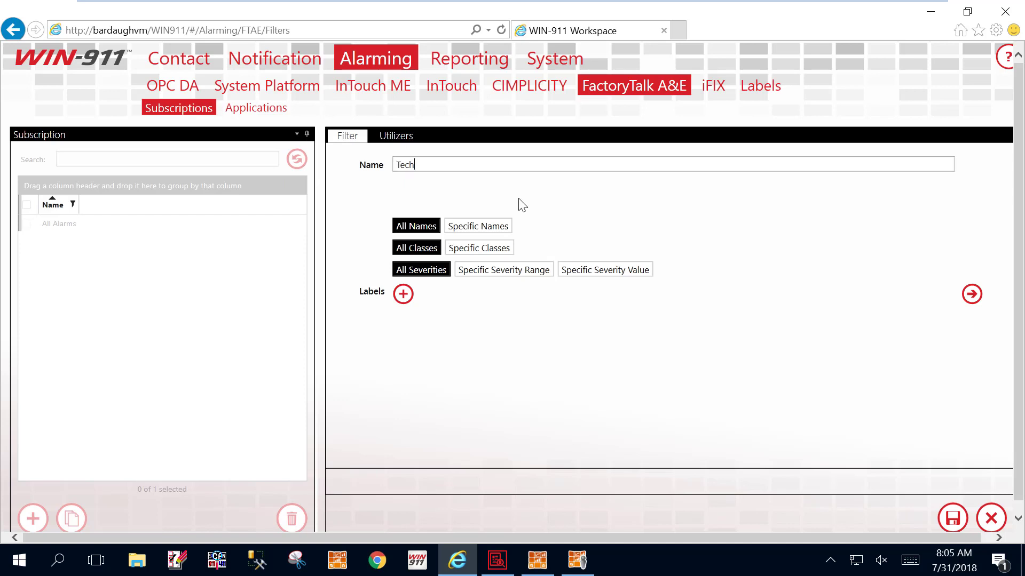
click(491, 228)
click(487, 270)
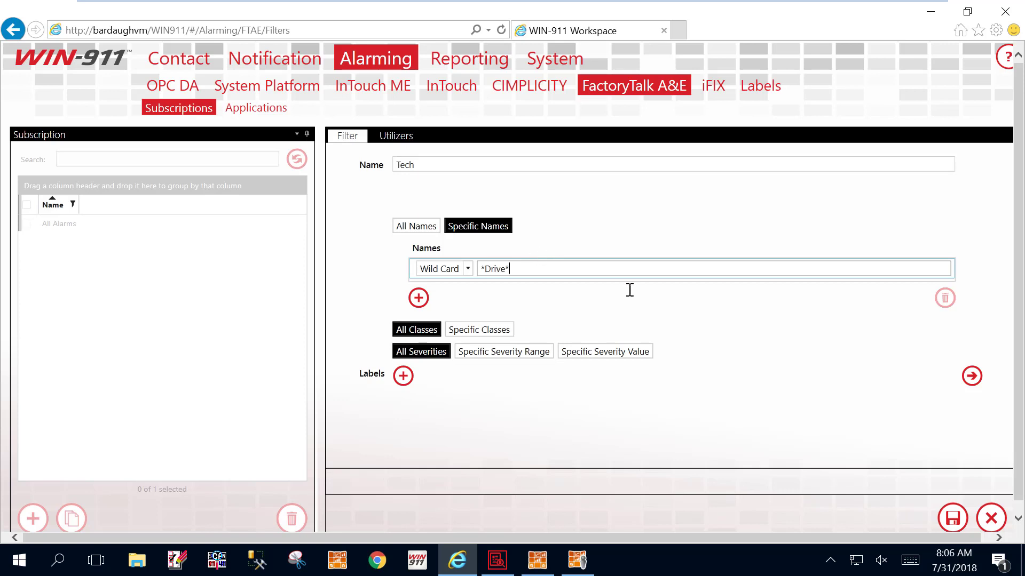
click(953, 518)
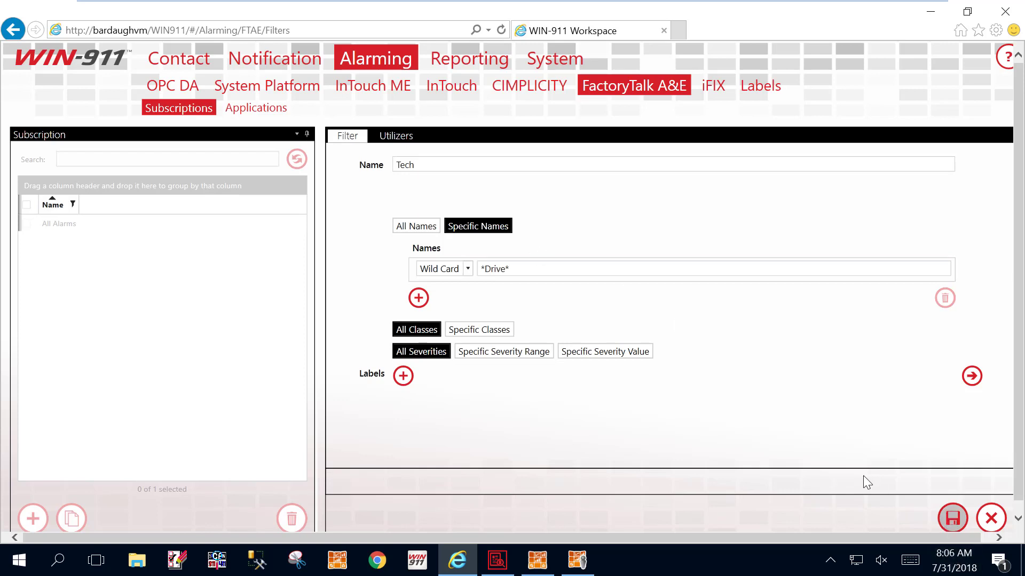
Create and save an 'Operators' subscription filtering Specific Classes by the wild card PKG_2*
click(33, 519)
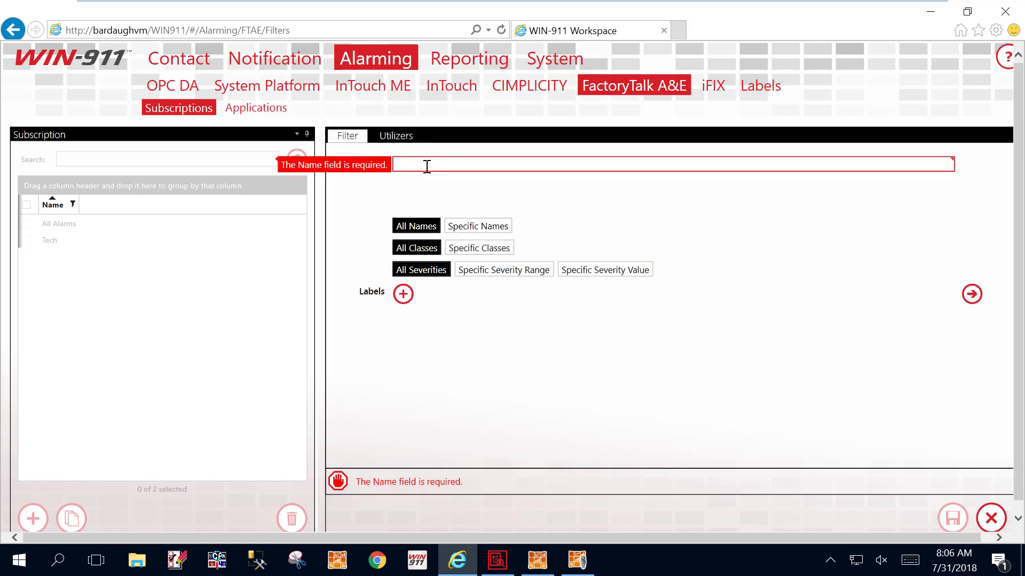
text(Operators)
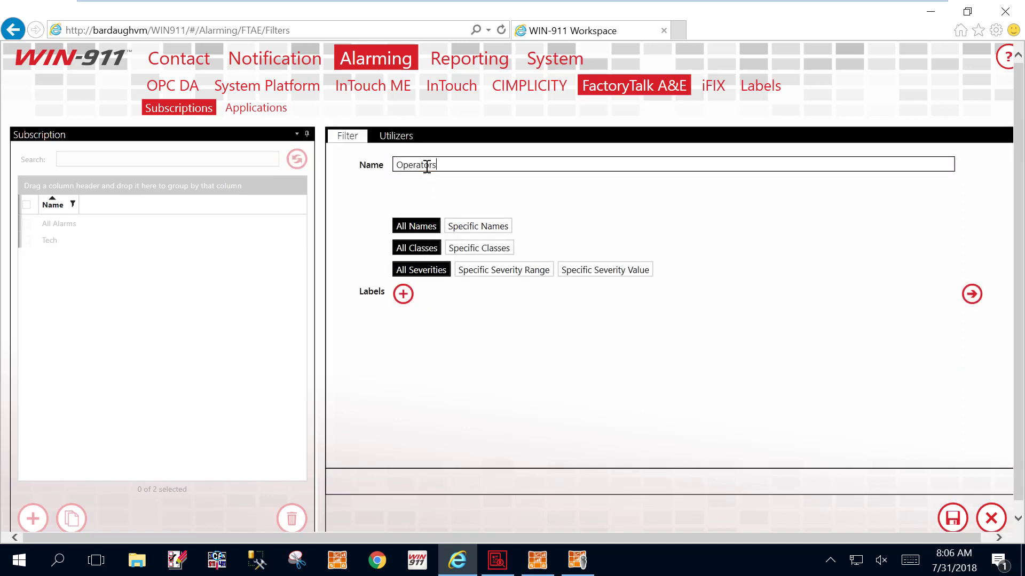
click(493, 249)
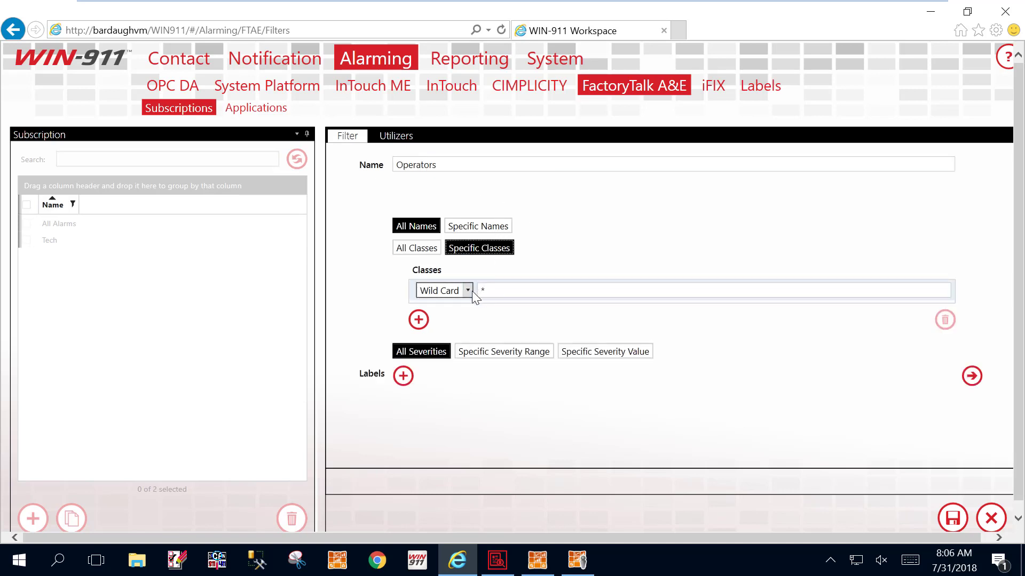
click(536, 289)
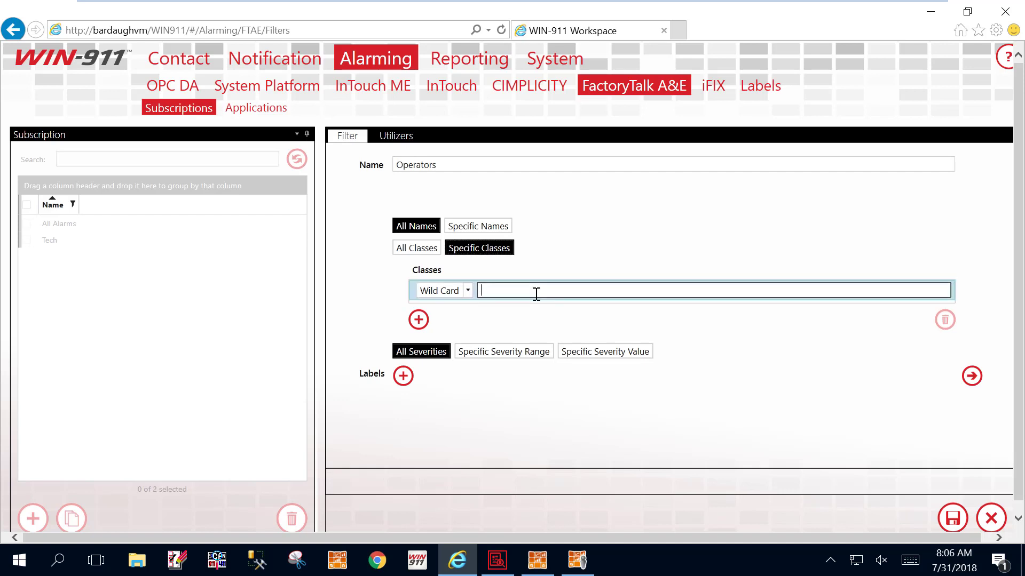
text(PKG_2)
click(468, 291)
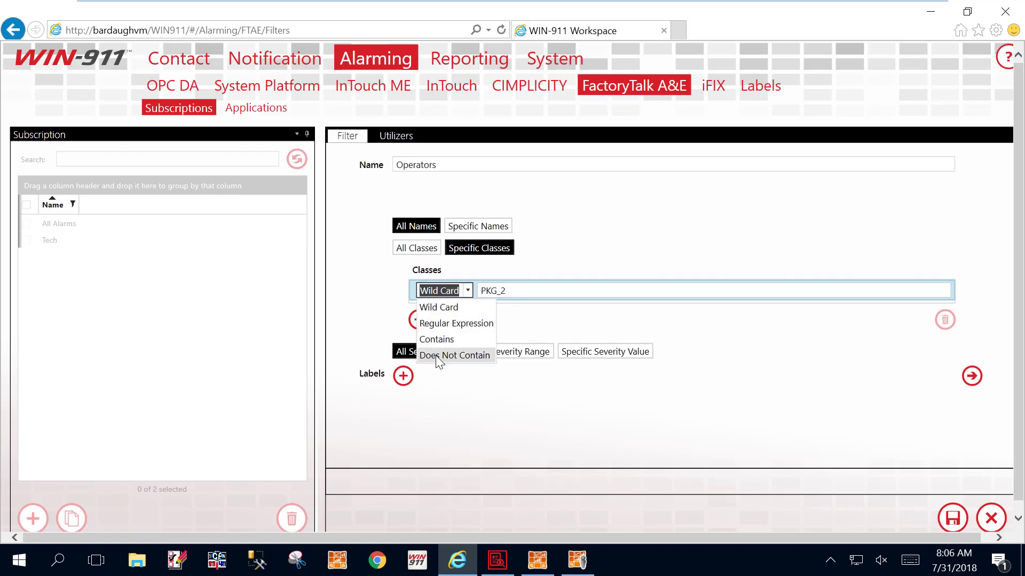
click(525, 324)
click(516, 293)
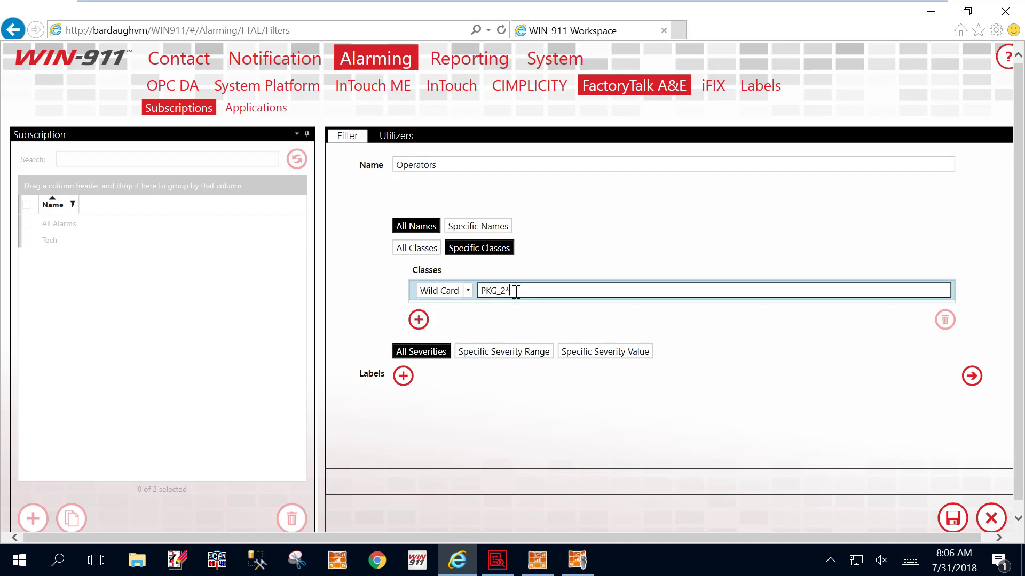
click(547, 319)
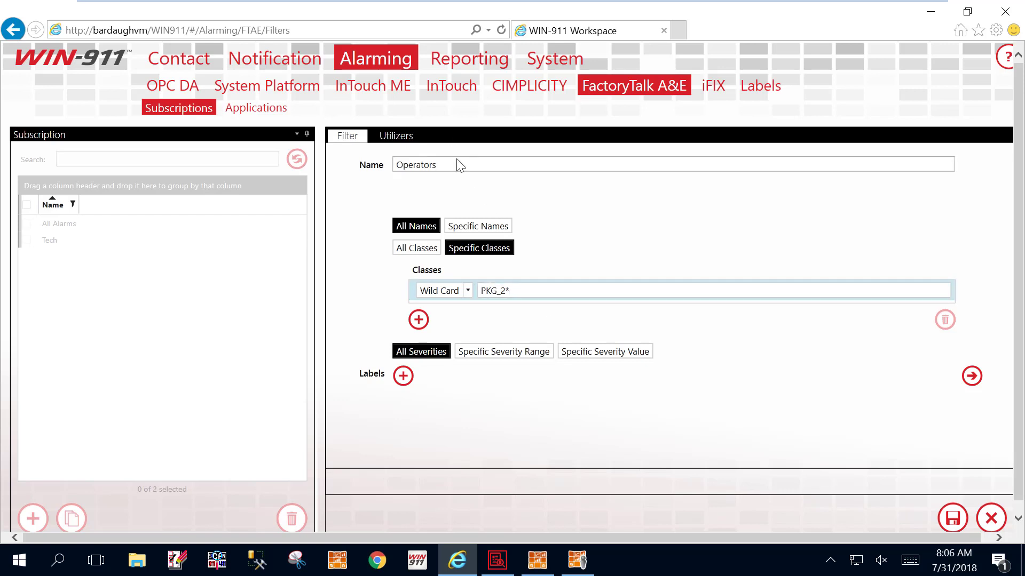
click(951, 520)
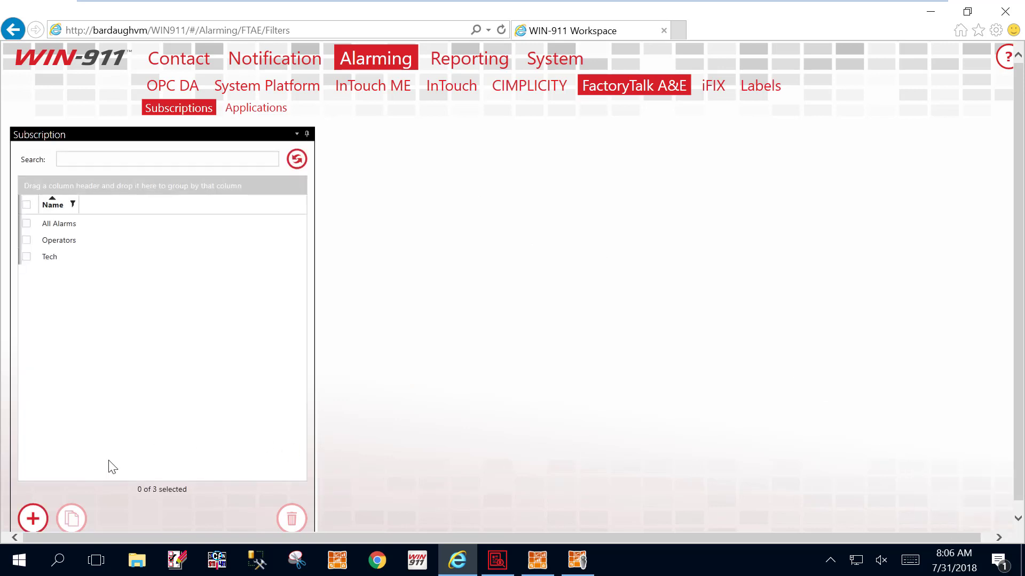
Create an 'Engineers' subscription with a Specific Severity Range from 800 to 830
click(33, 519)
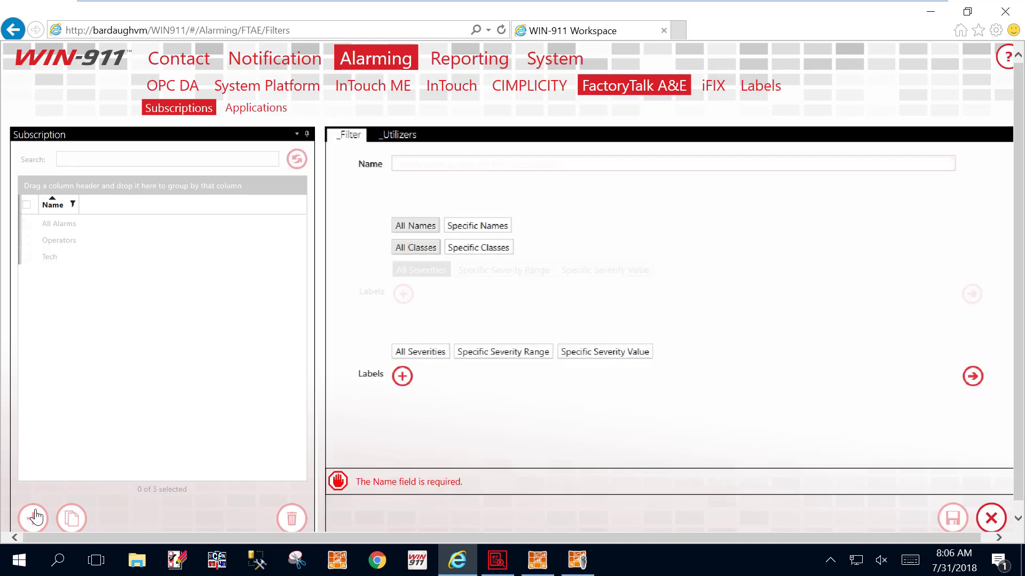
click(417, 166)
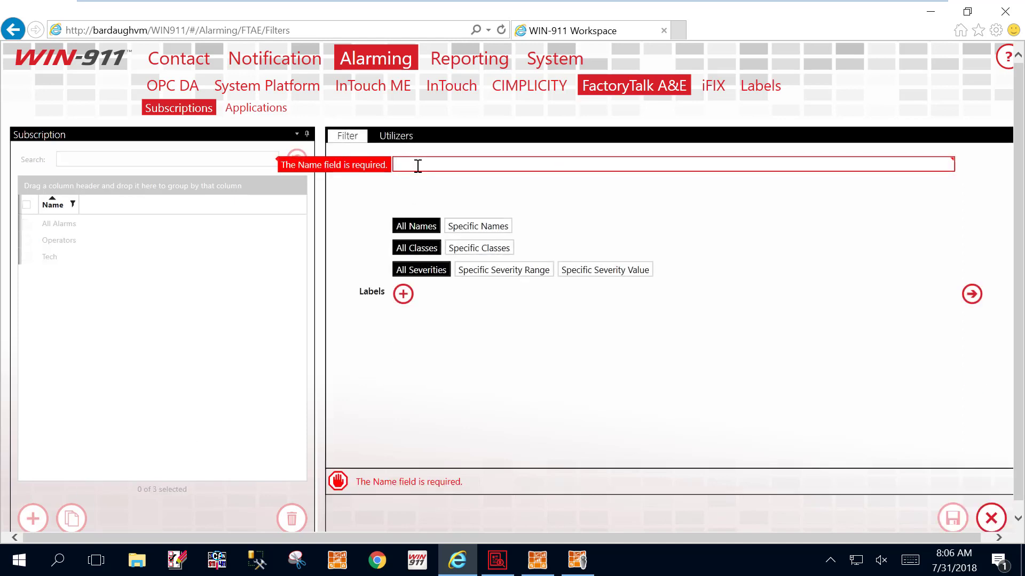
text(En)
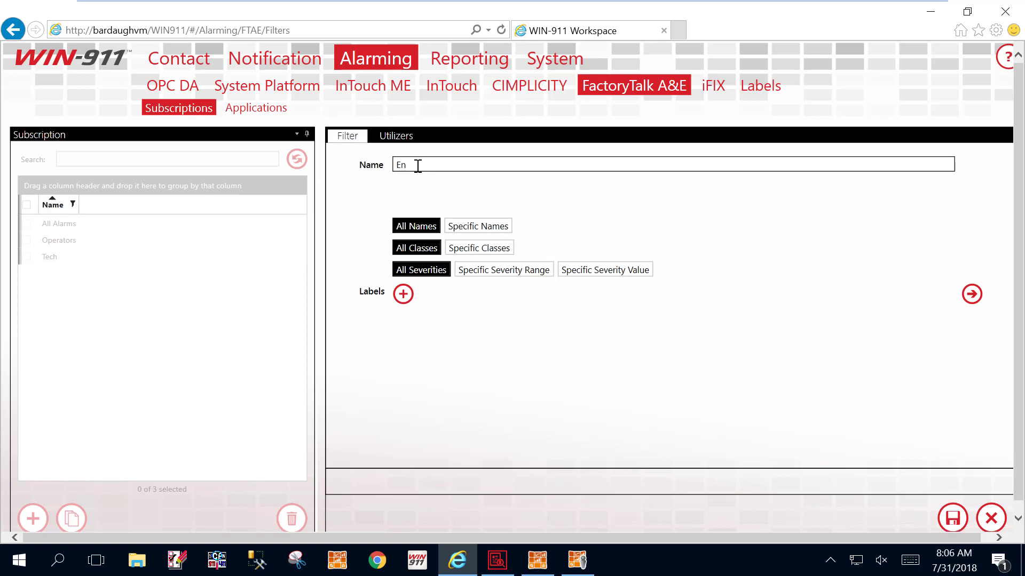
text(gineers)
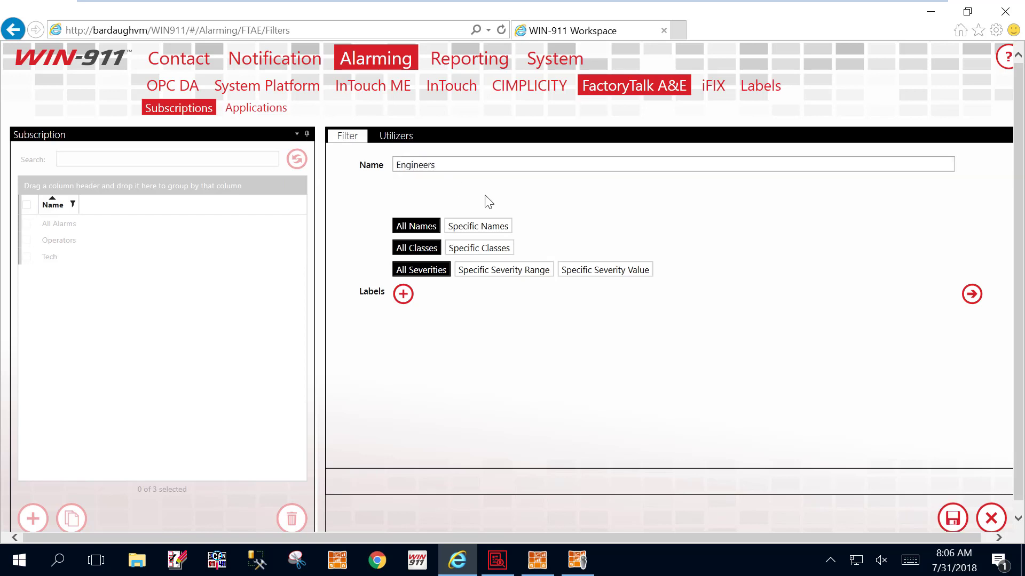
click(503, 274)
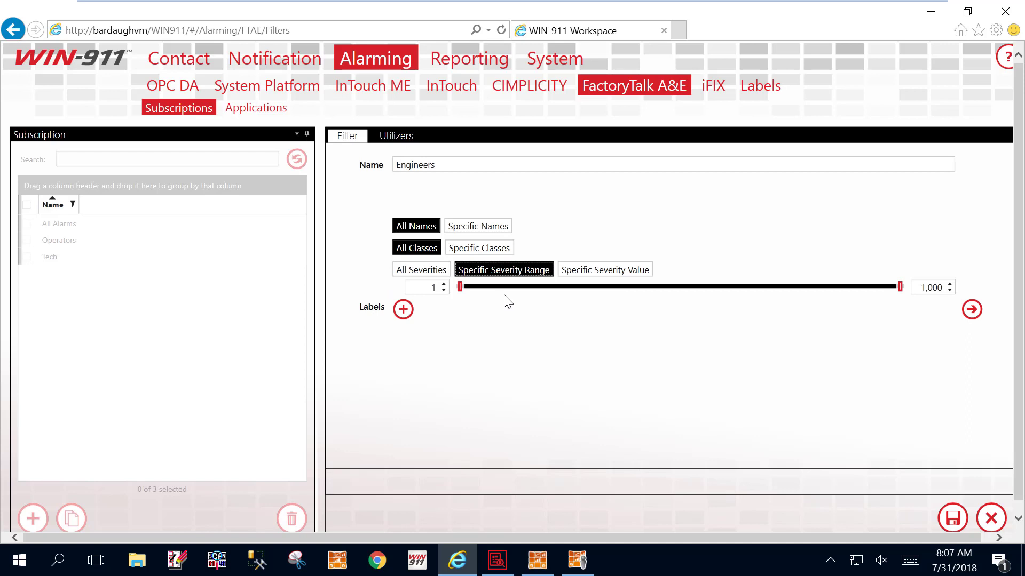
click(434, 290)
text(800)
click(934, 288)
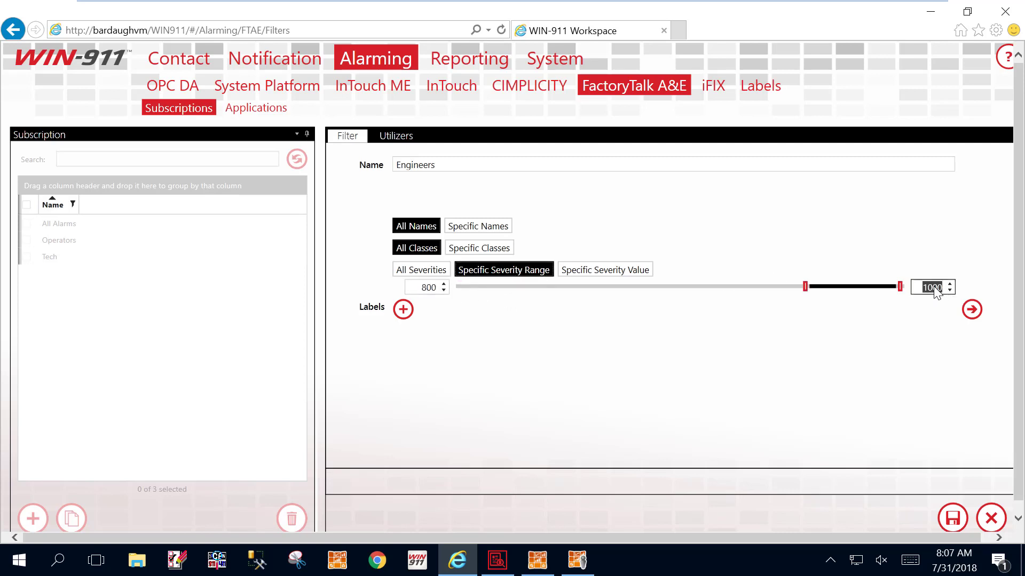
text(830)
click(818, 372)
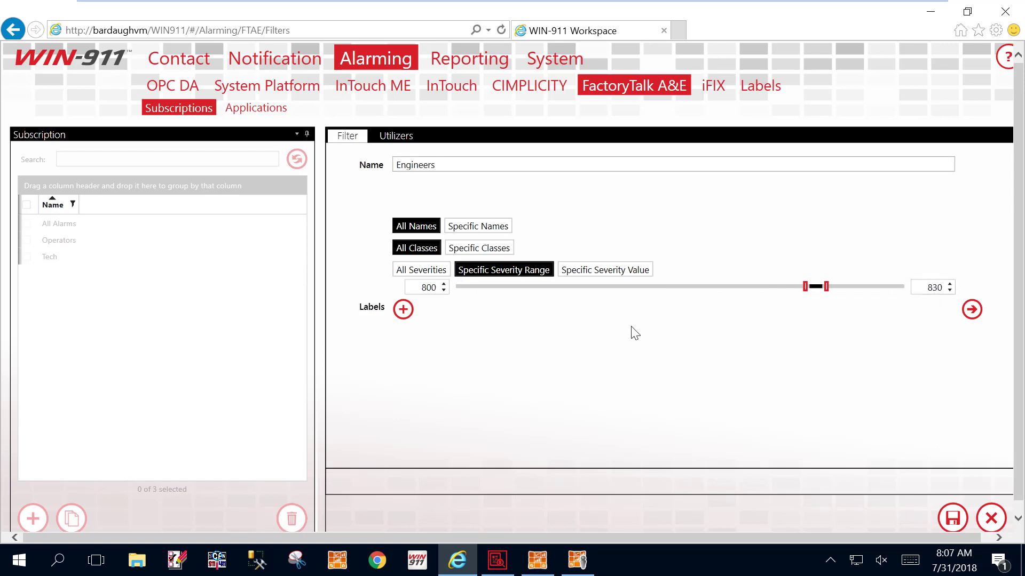
Attach the Safety label to the Engineers subscription and save it
click(403, 318)
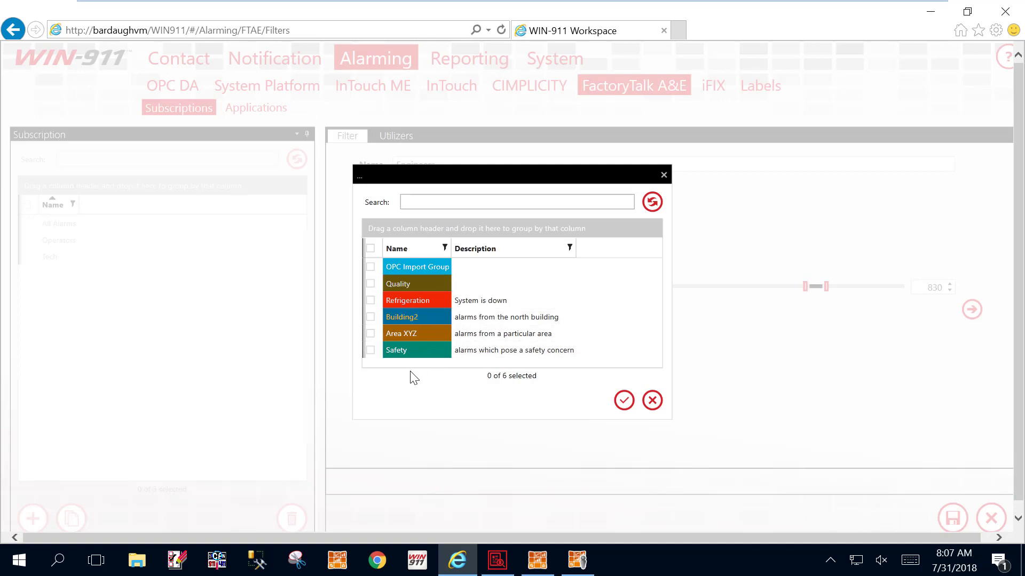
click(450, 200)
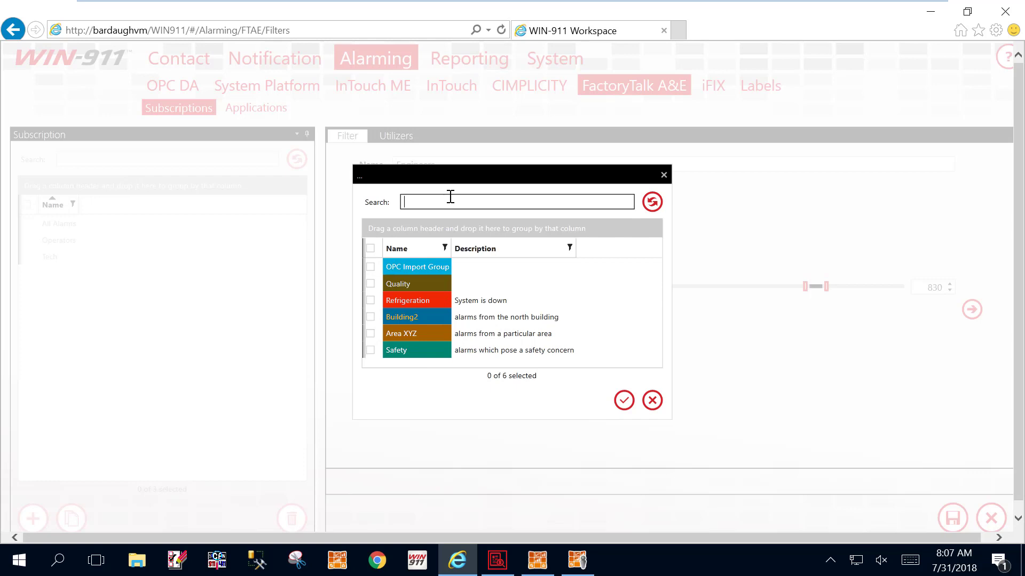
click(371, 350)
click(623, 401)
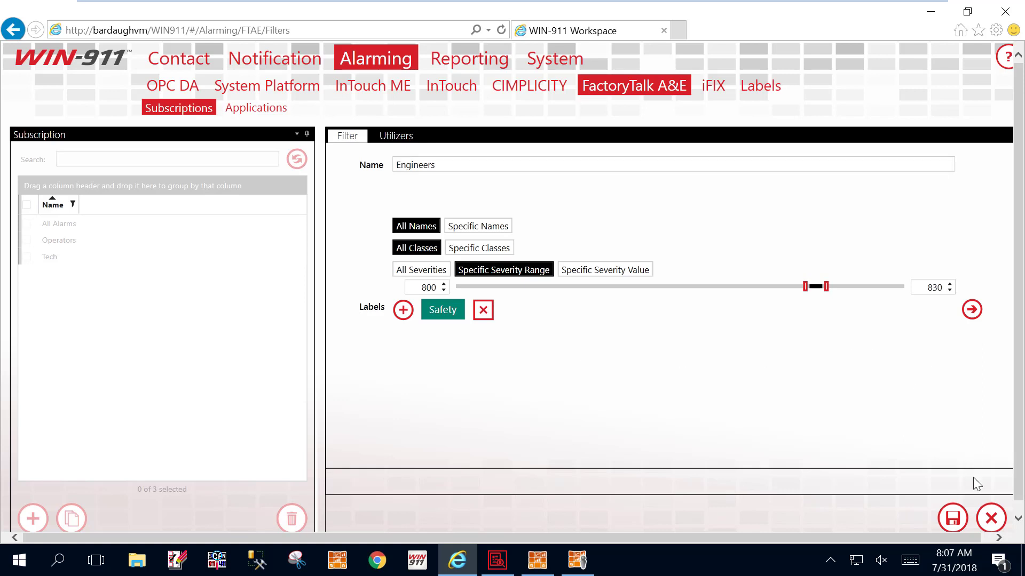
click(951, 519)
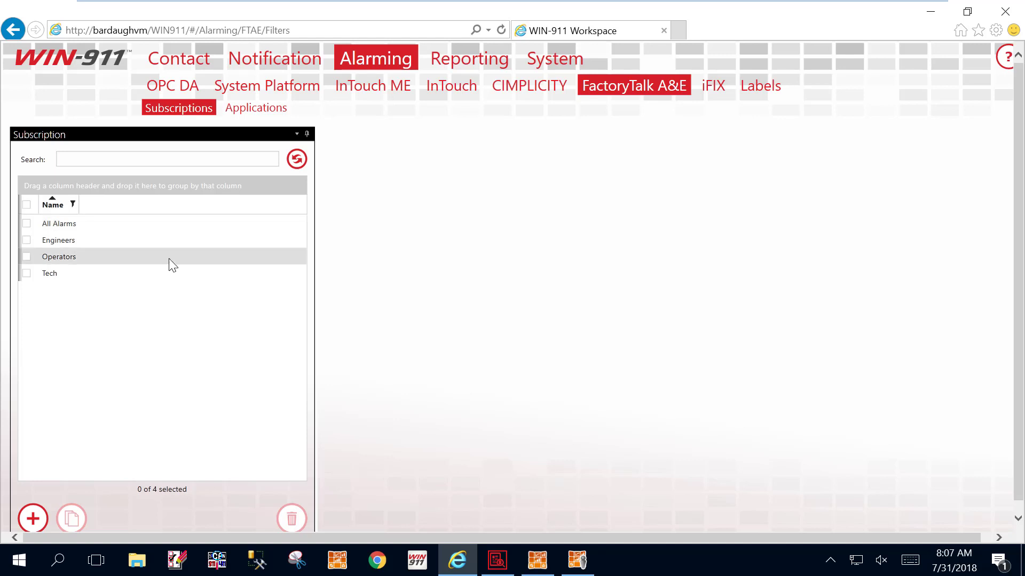
Open the Filter_Demo FactoryTalk A&E application's Routes tab in edit mode
click(260, 107)
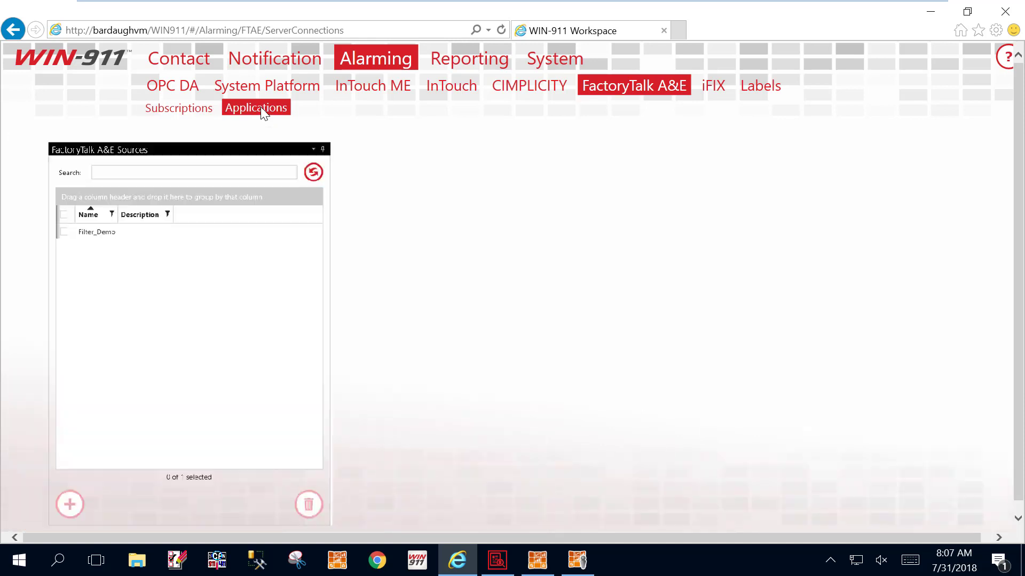
click(61, 226)
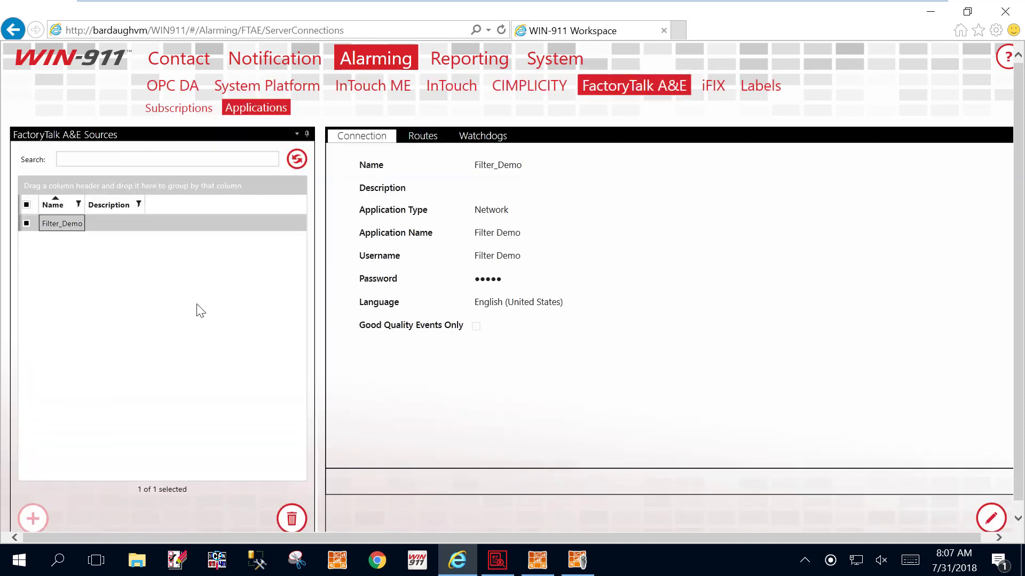
click(991, 518)
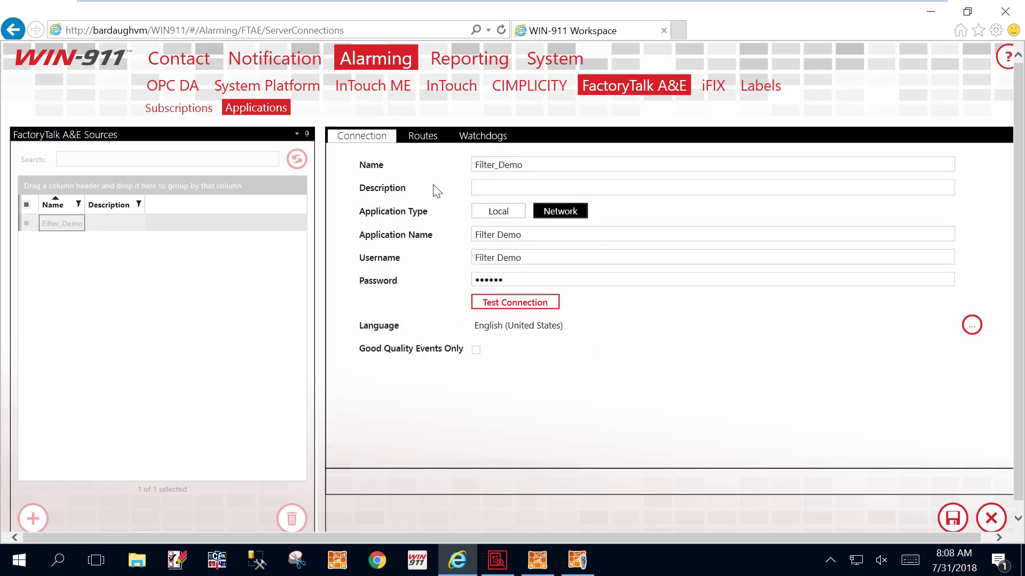
click(421, 140)
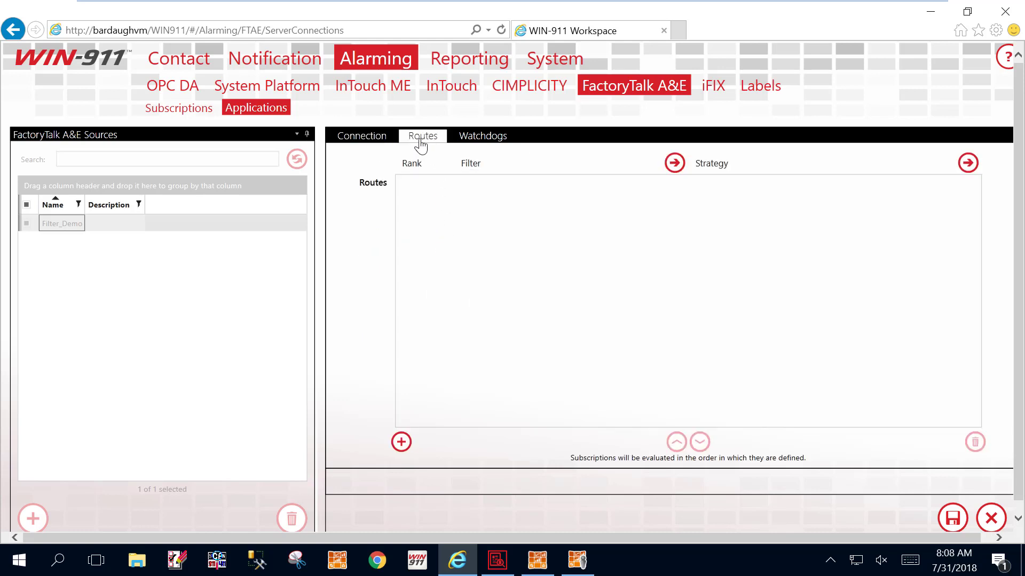
Add route 1 sending Tech alarms to the Techs strategy
click(401, 443)
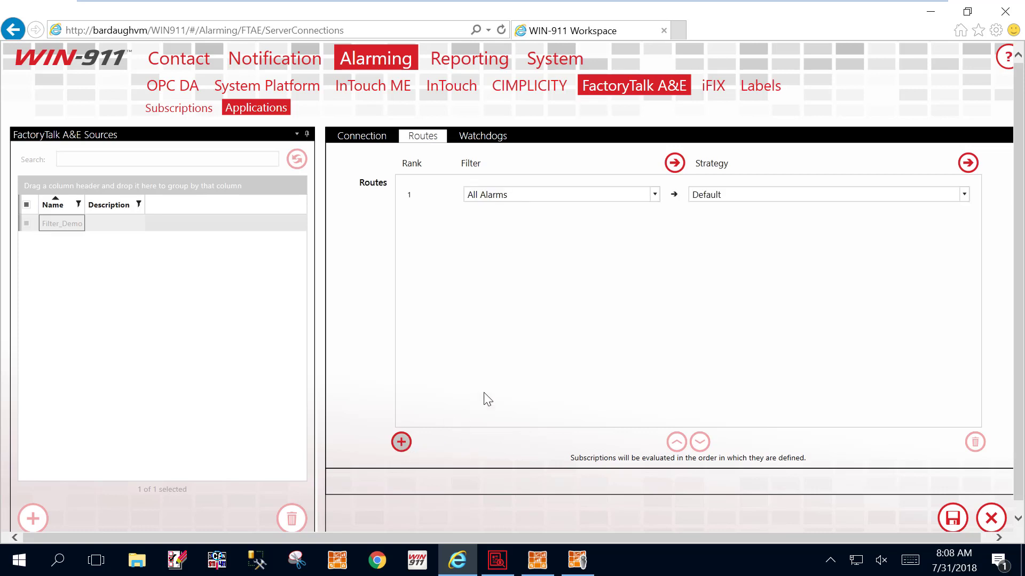
click(655, 195)
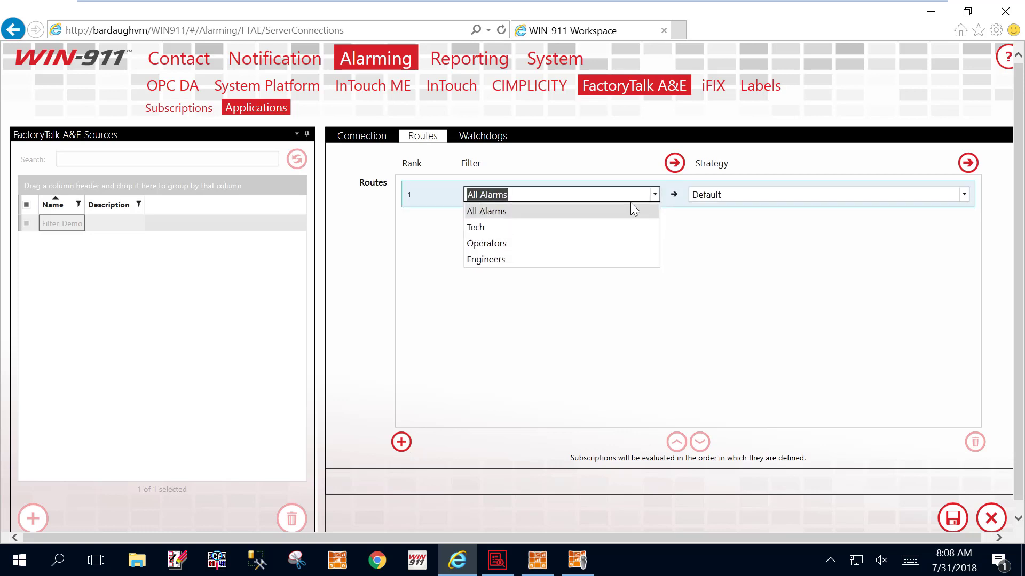
click(573, 230)
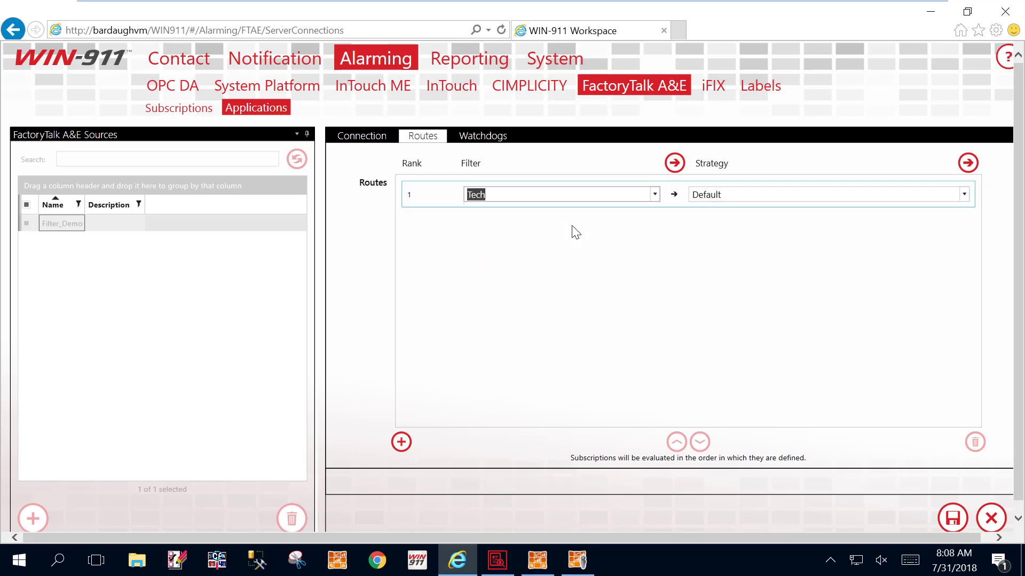
click(964, 195)
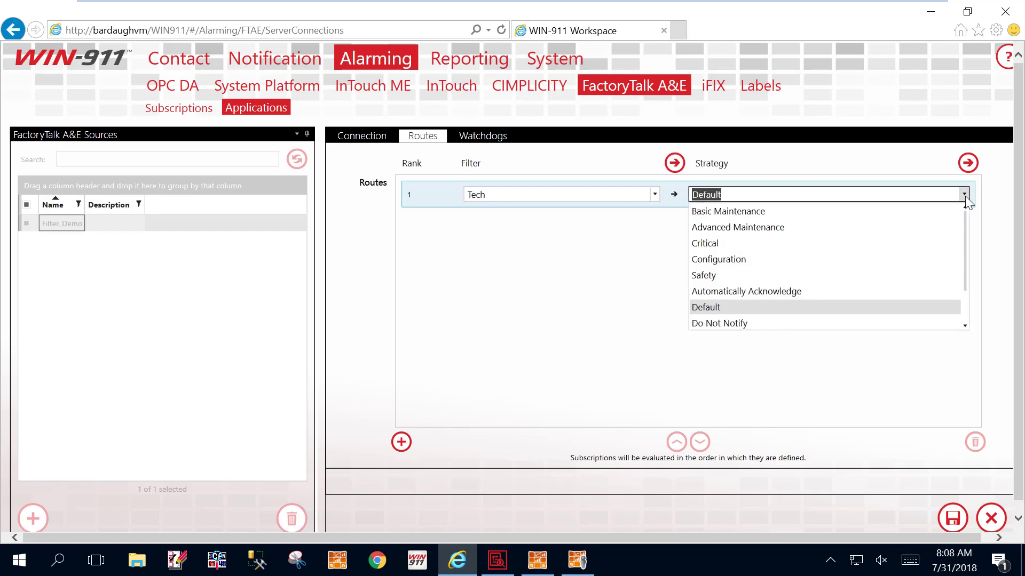
scroll(886, 256, down, 1)
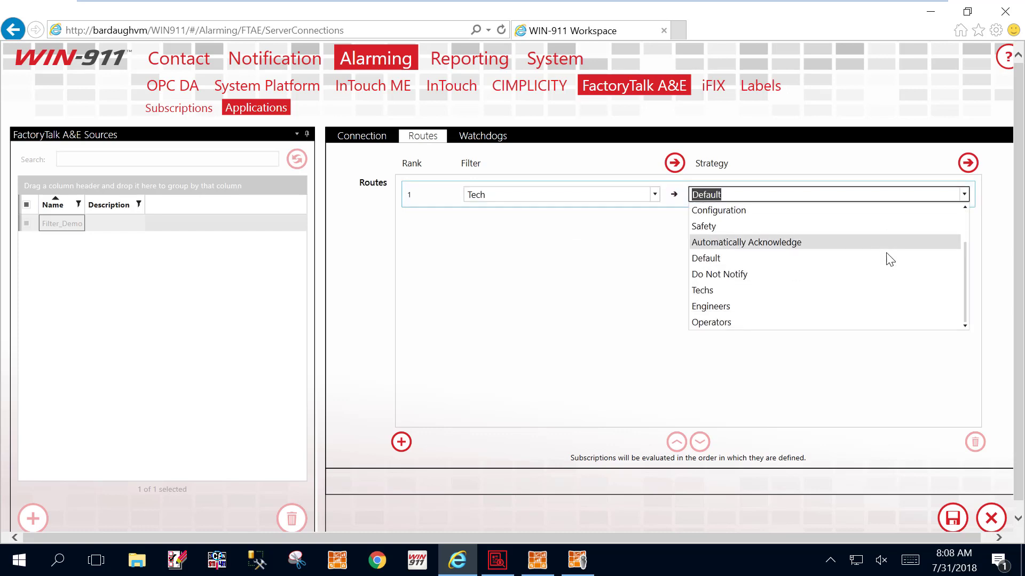
click(809, 290)
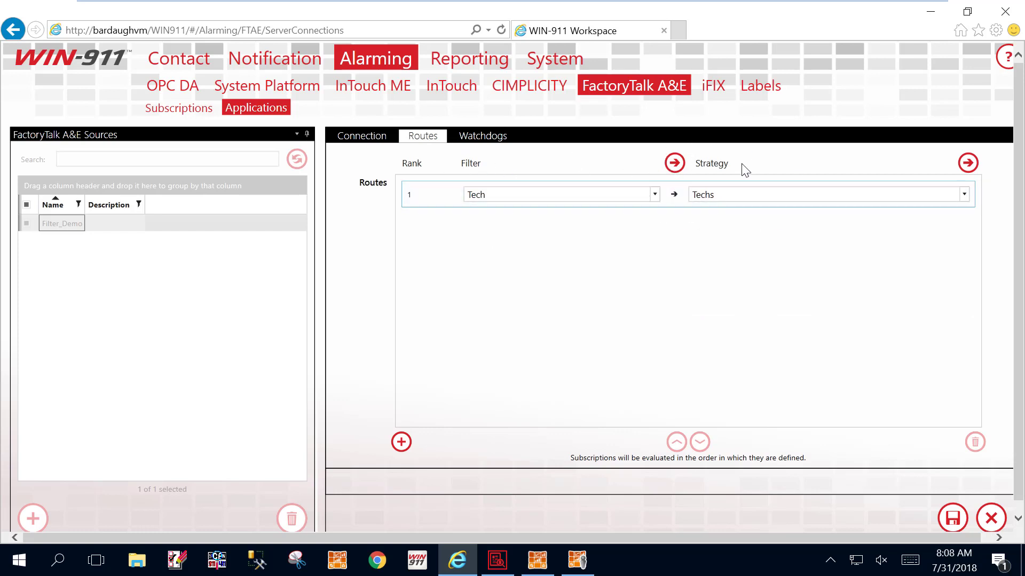
Add route 2 sending Operators alarms to the Operators strategy
click(397, 436)
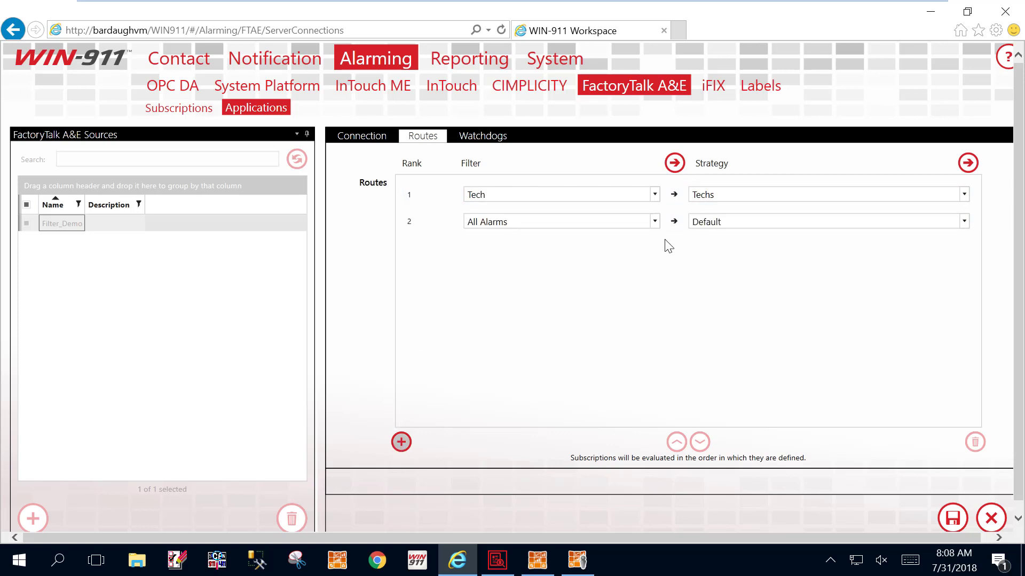
click(654, 221)
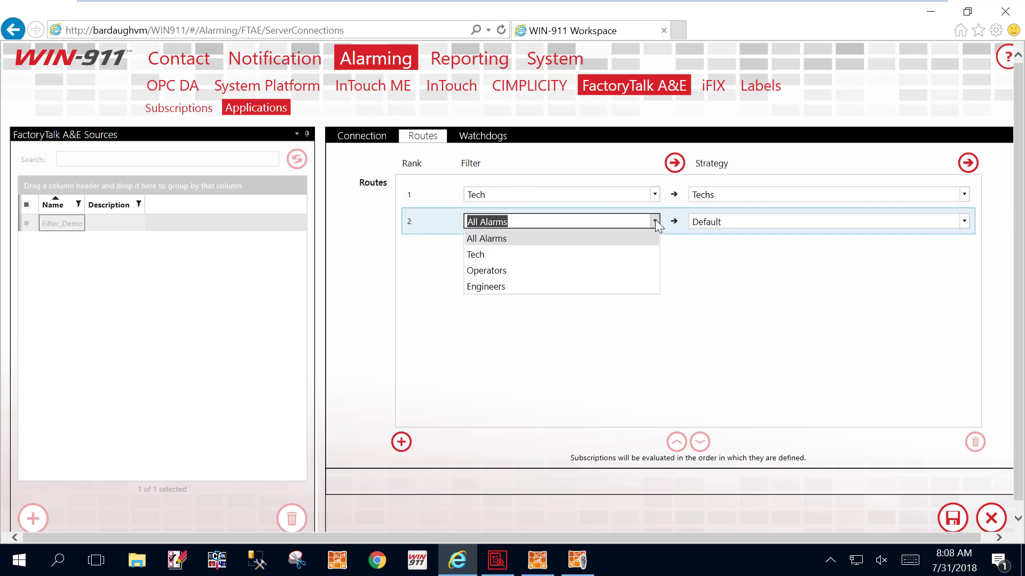
click(570, 270)
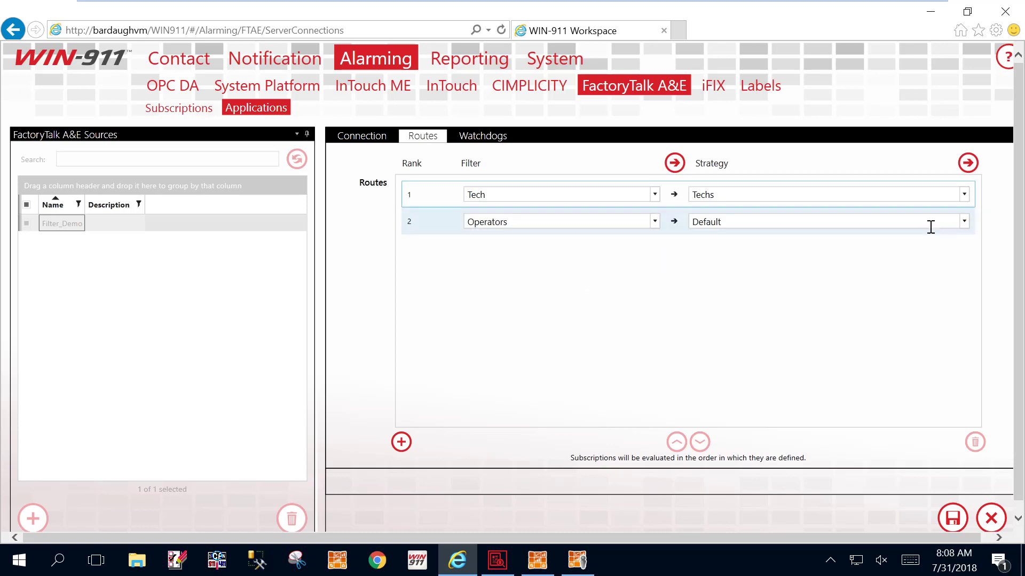
click(964, 222)
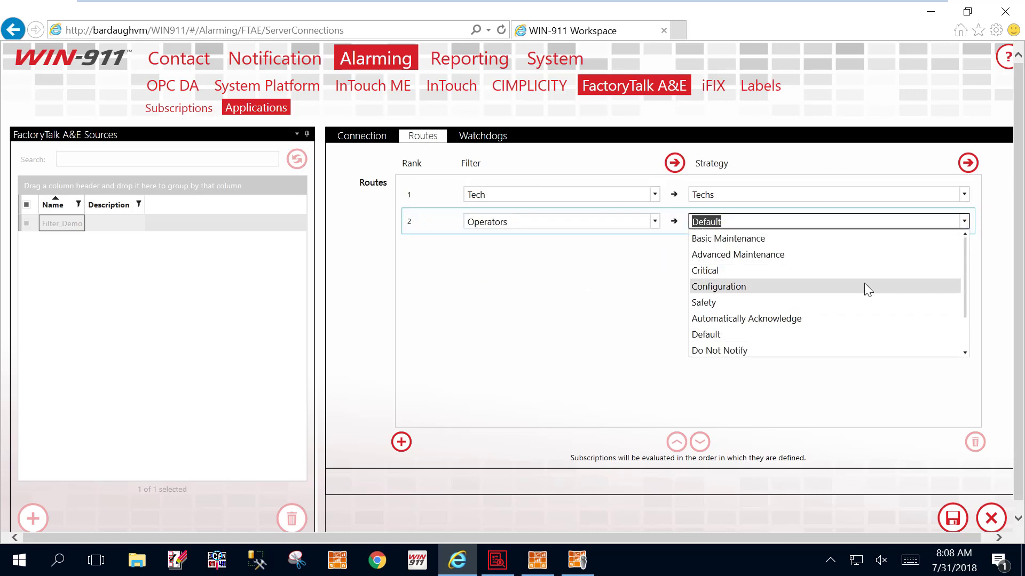
scroll(864, 283, down, 1)
scroll(853, 314, down, 1)
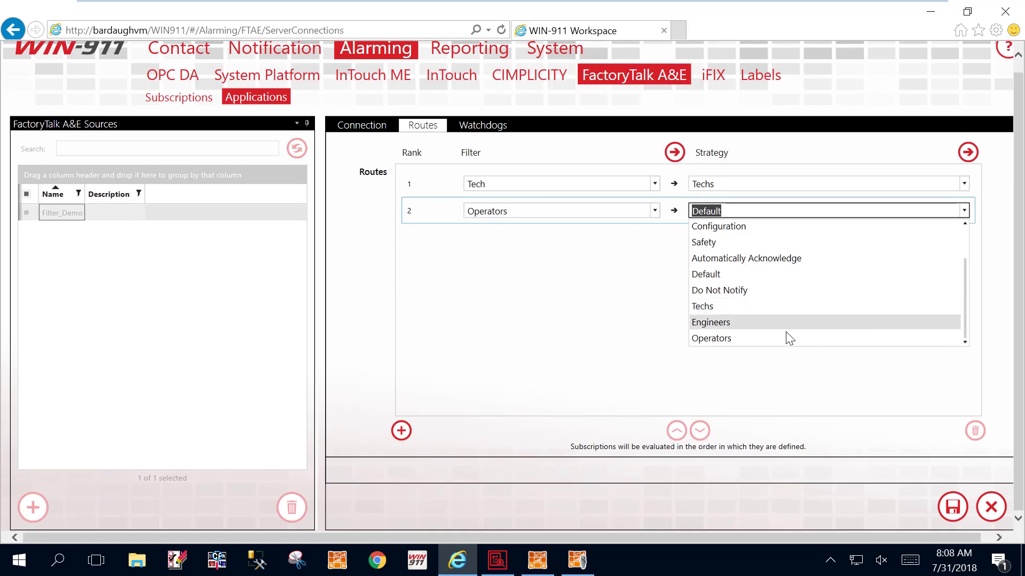
click(780, 337)
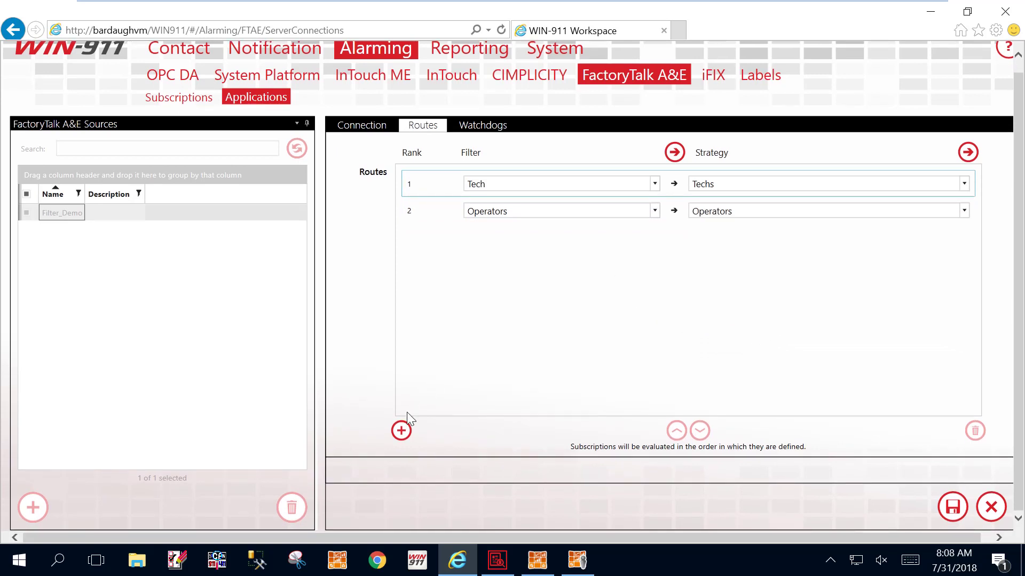
Add route 3 sending Engineers alarms to the Engineers strategy and save the routes
click(400, 430)
click(653, 238)
click(522, 303)
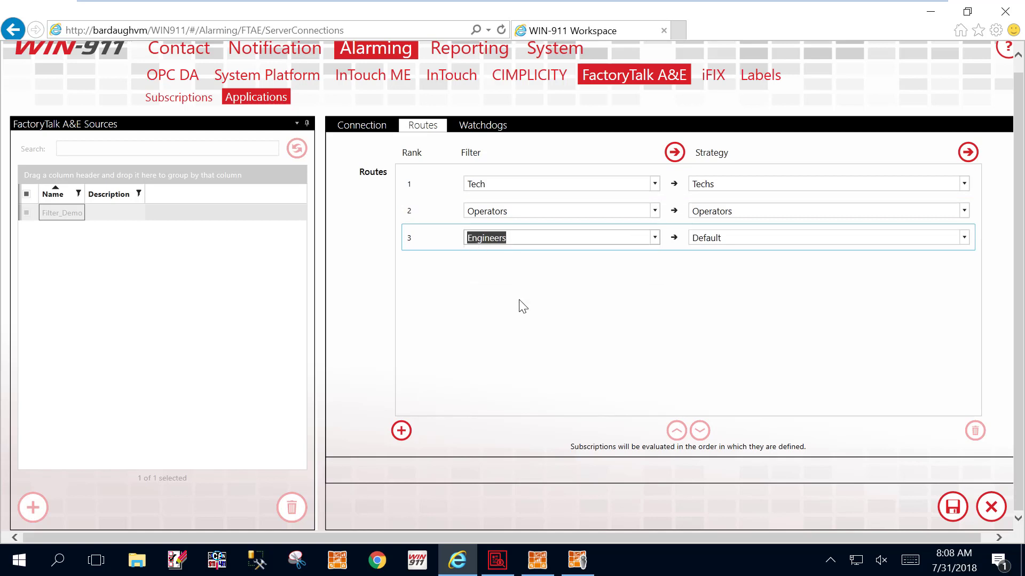
click(964, 238)
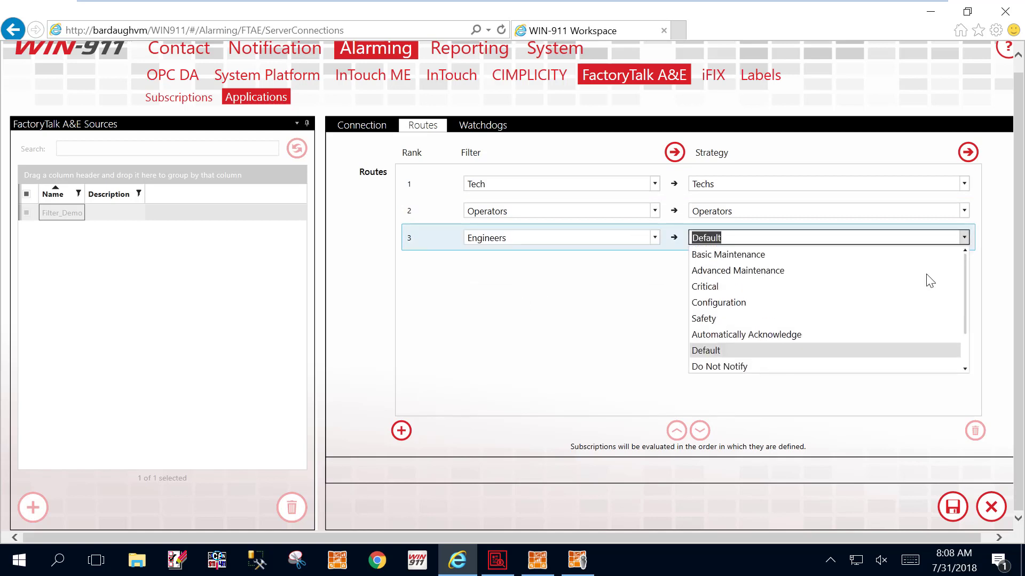
scroll(854, 331, down, 1)
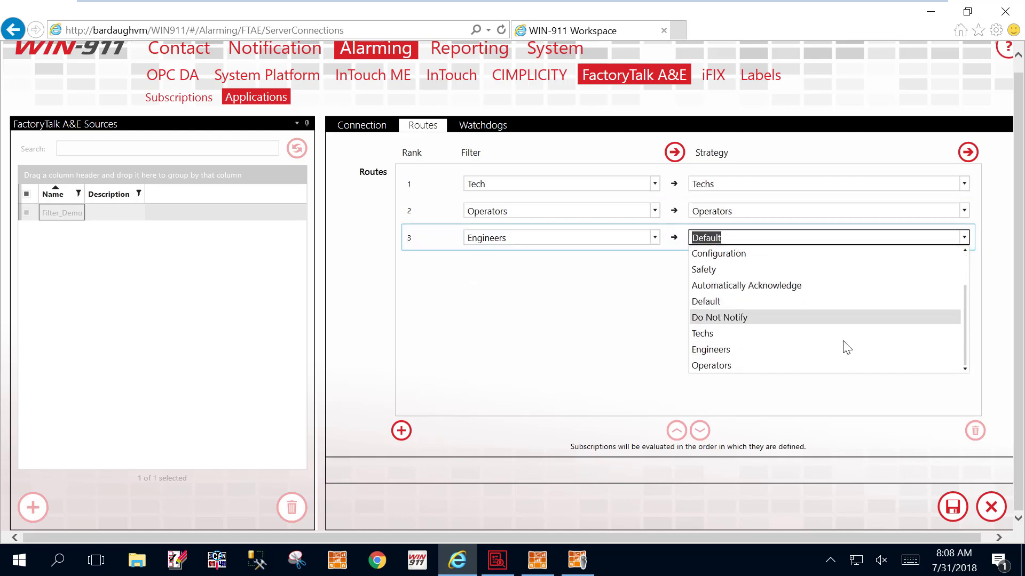
click(792, 350)
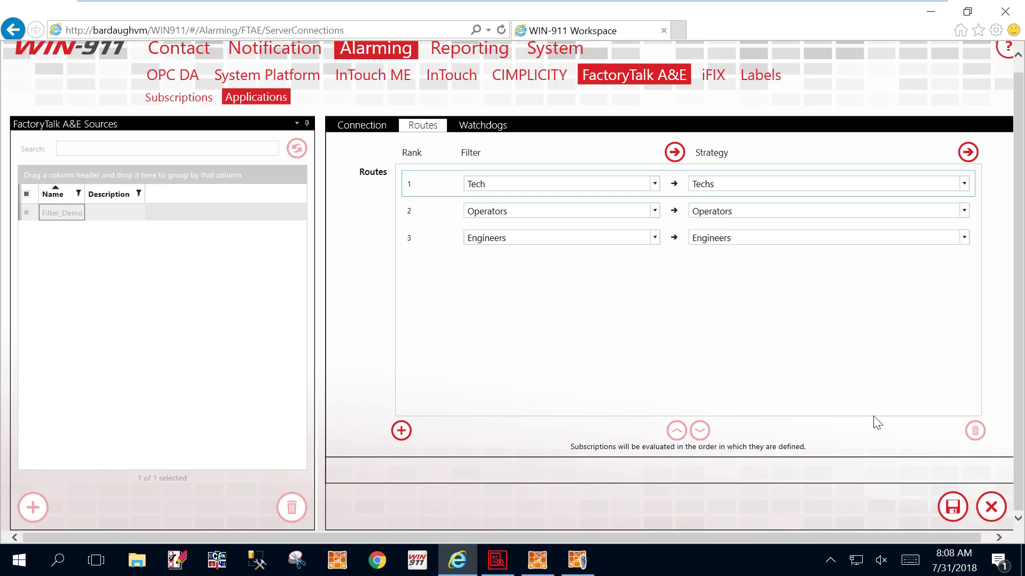
click(951, 507)
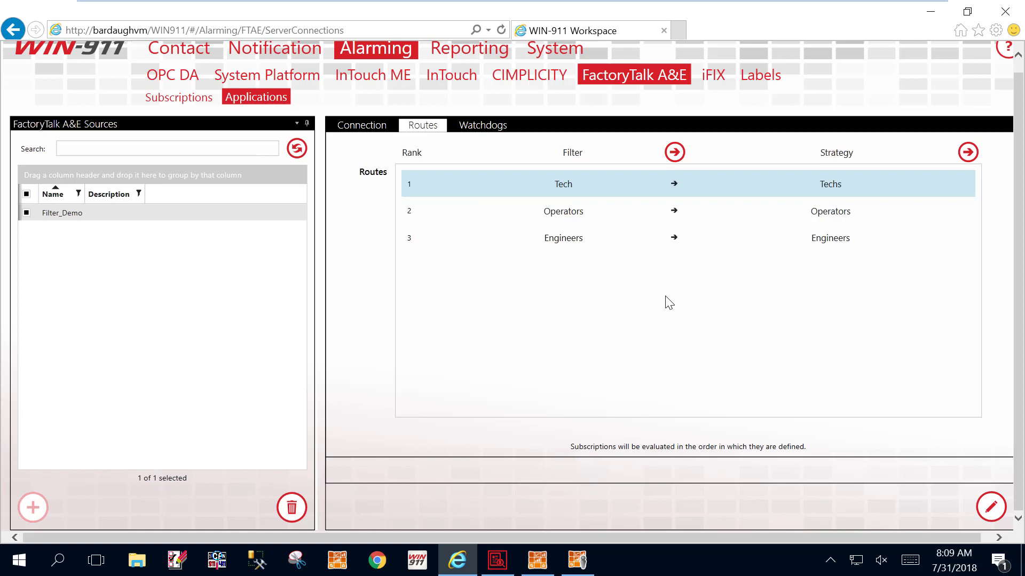
Re-enable editing, add route 4 with All Alarms set to Do Not Notify, and save
click(987, 513)
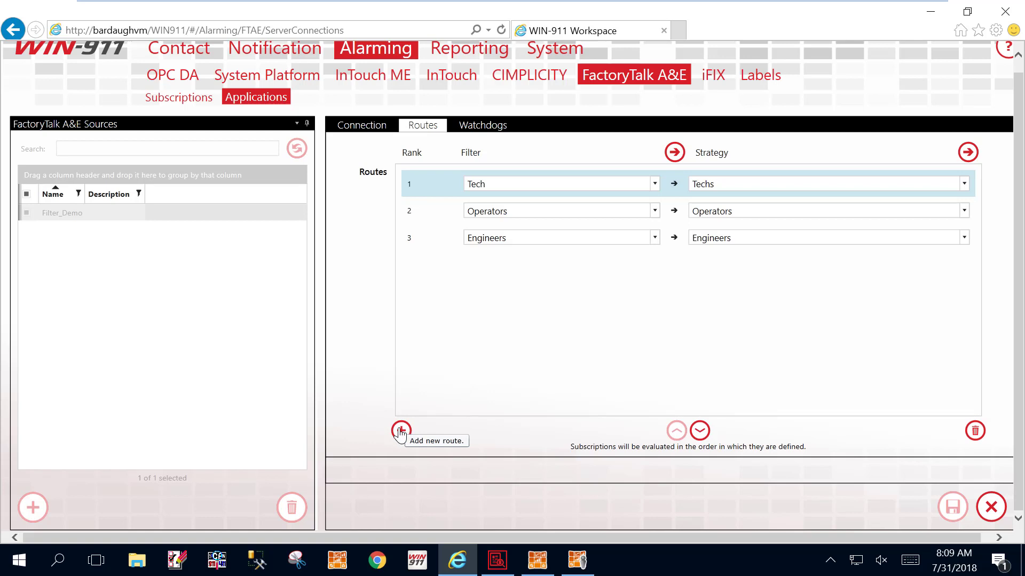
click(401, 431)
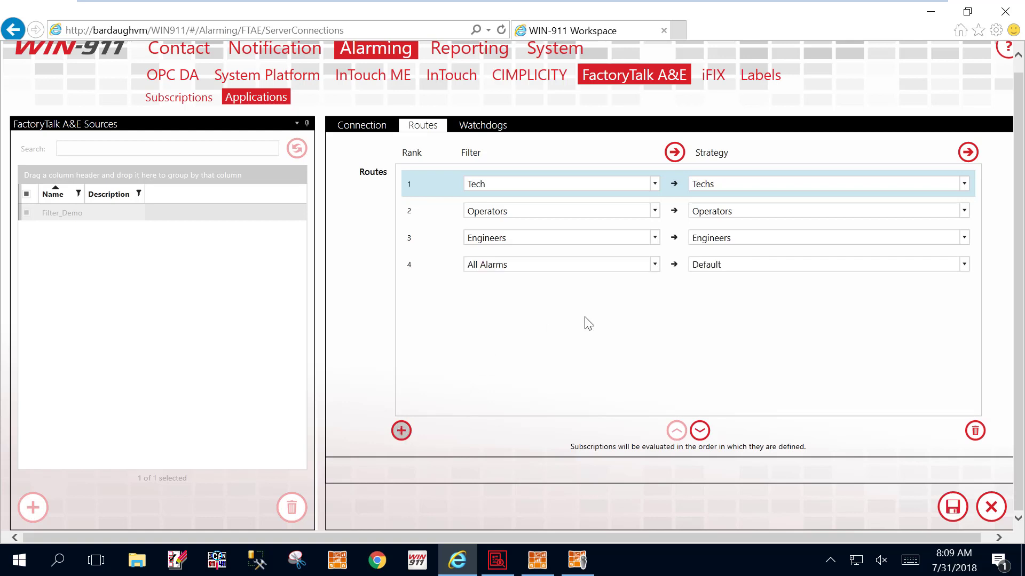
click(963, 264)
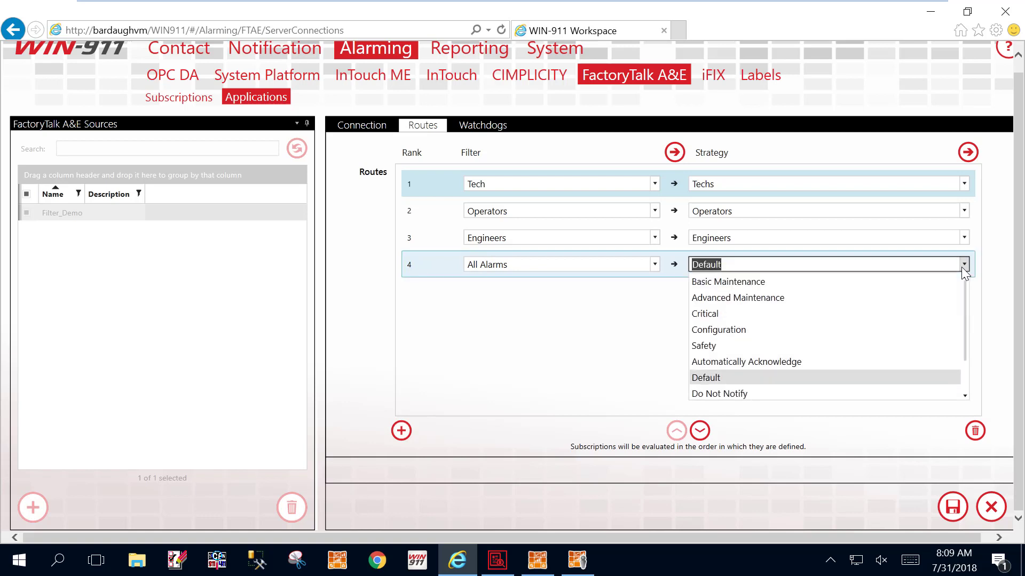
click(800, 393)
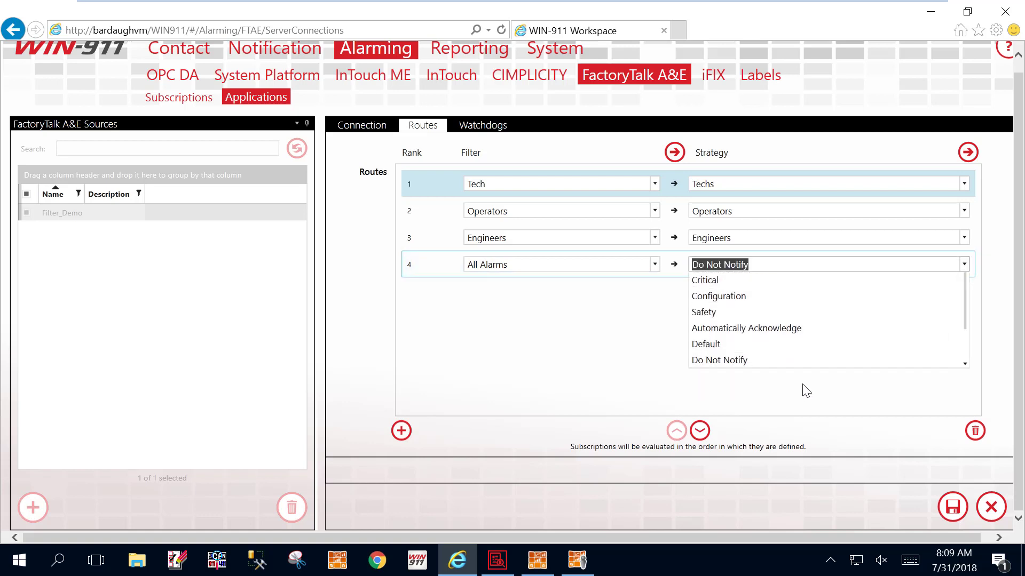
click(952, 507)
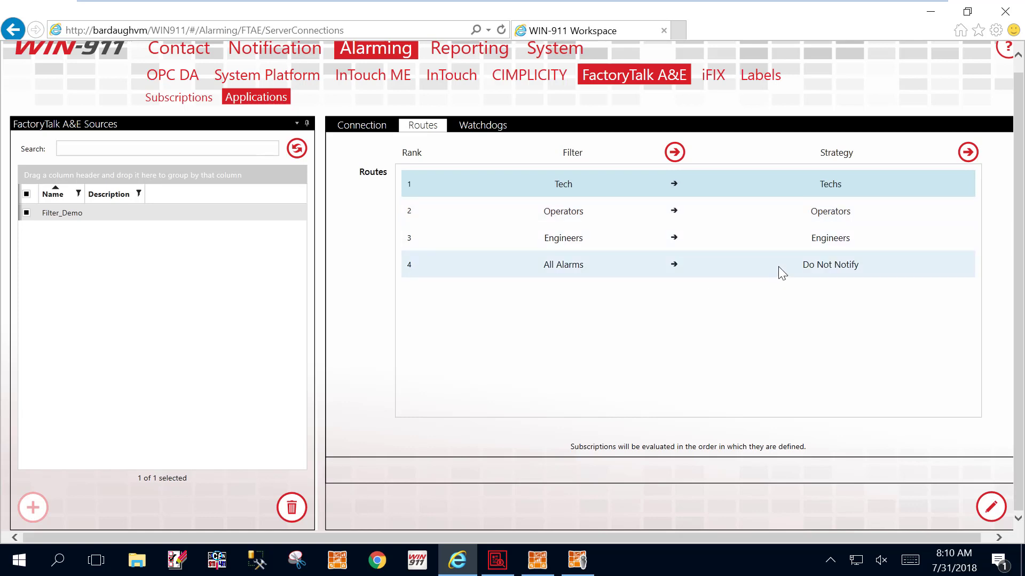
click(498, 561)
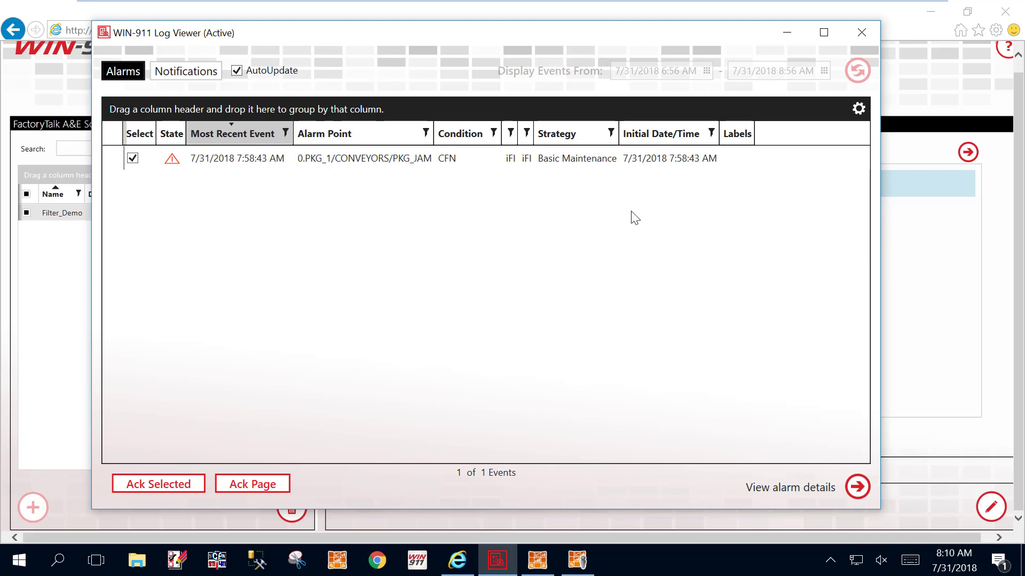
double_click(360, 162)
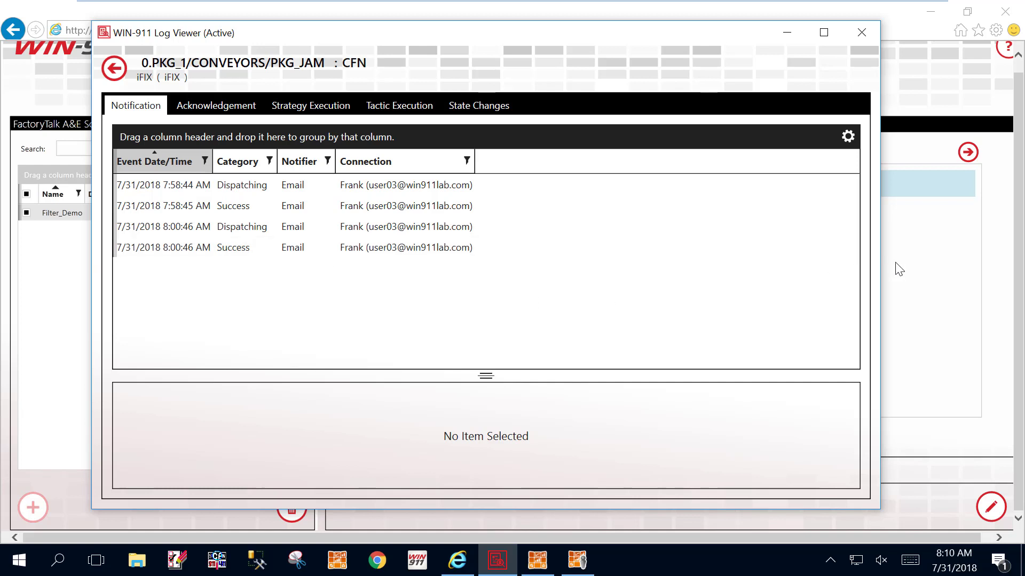
click(1001, 221)
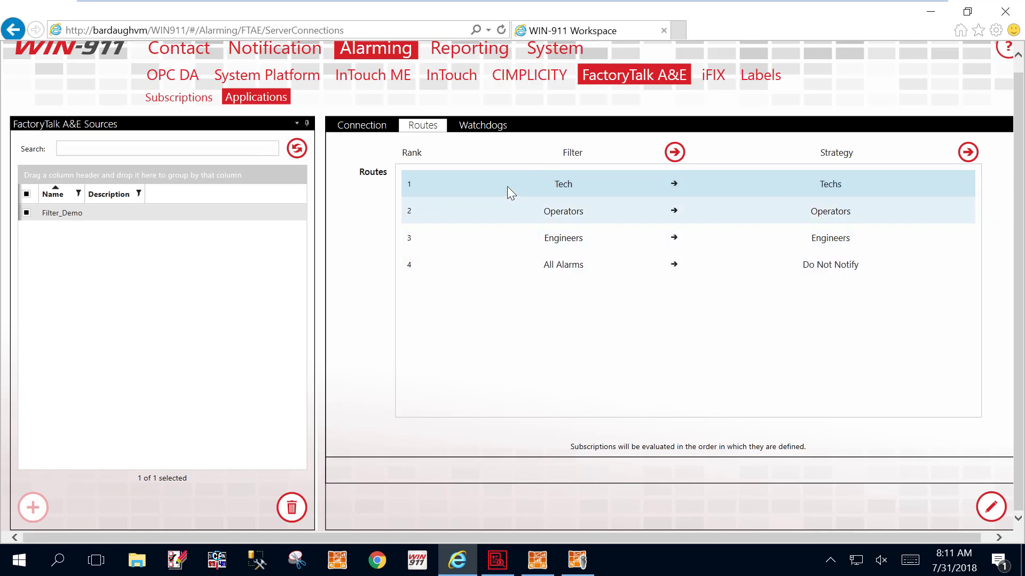
Add a Filter_Demo watchdog with strategy Safety, leaving its name blank
click(475, 128)
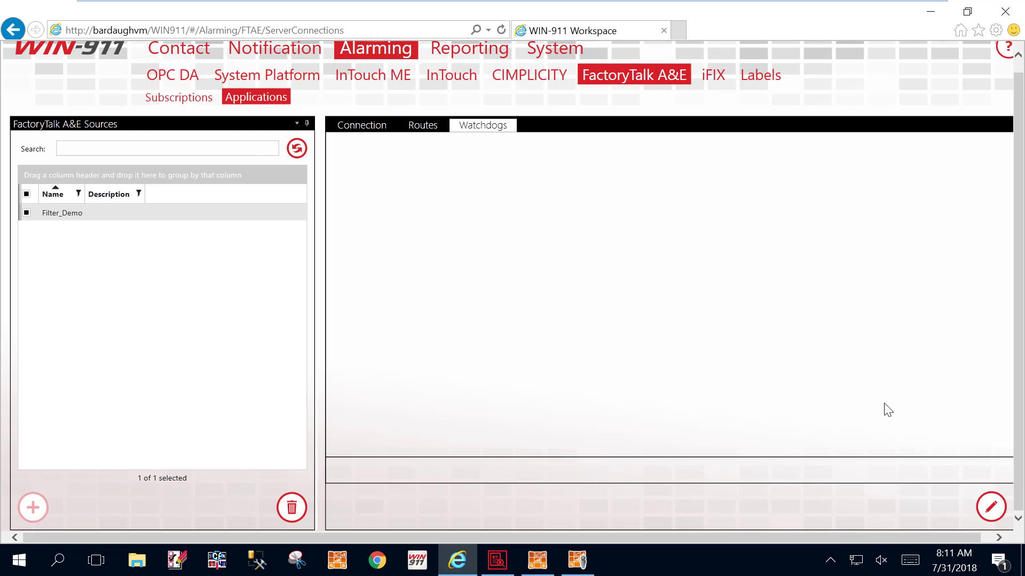
click(992, 508)
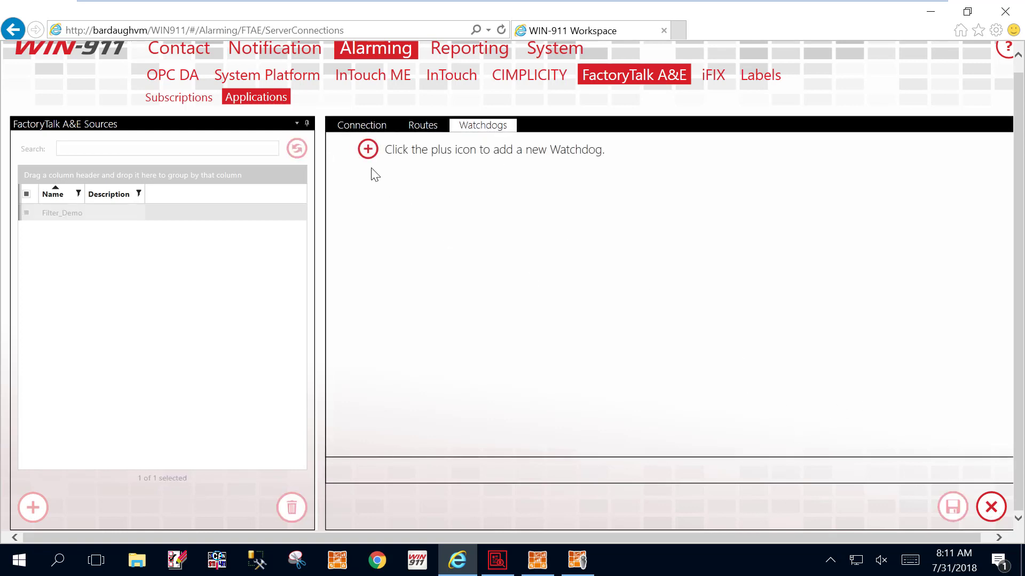
click(367, 150)
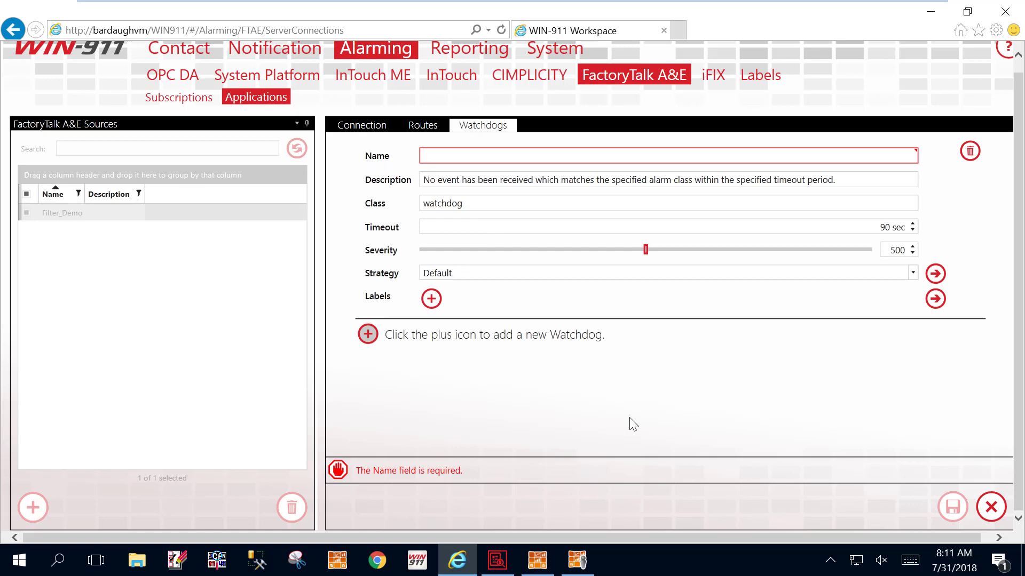
click(462, 161)
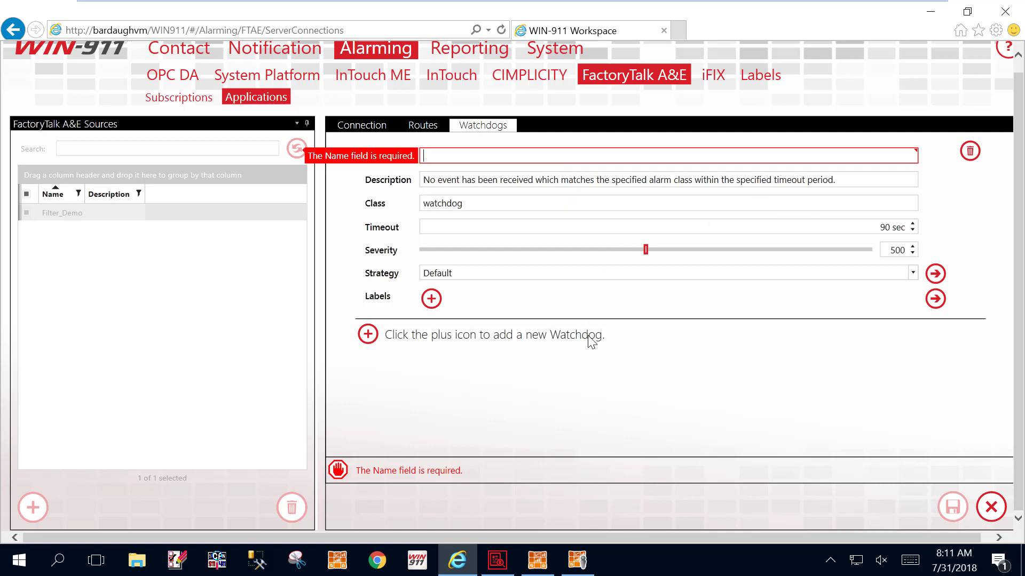
click(913, 273)
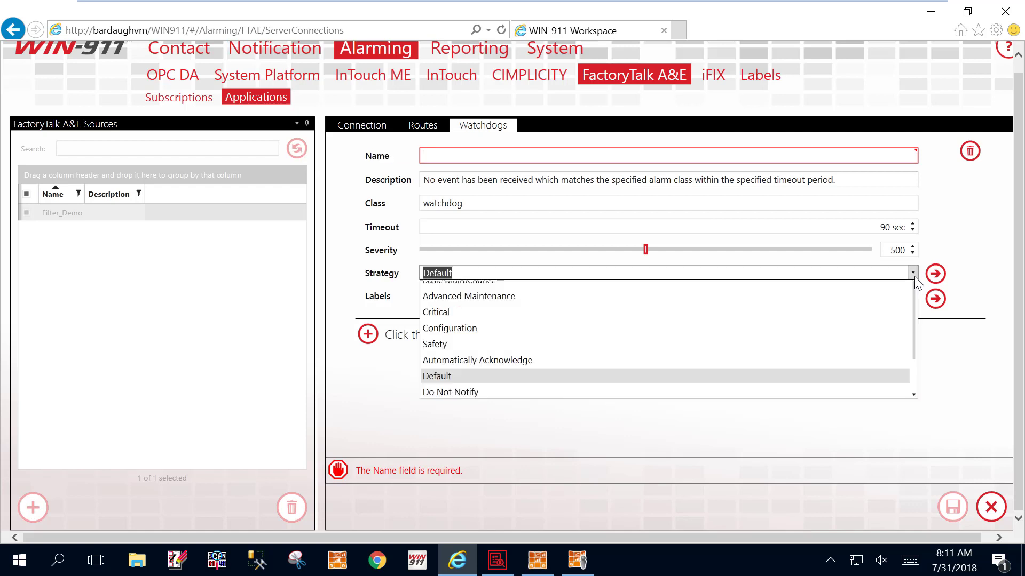
click(657, 353)
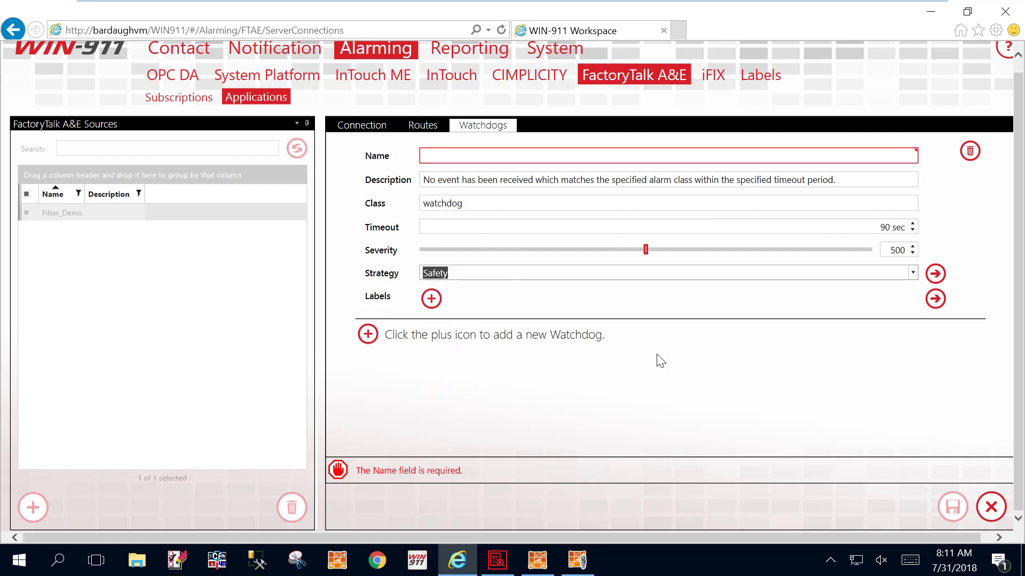